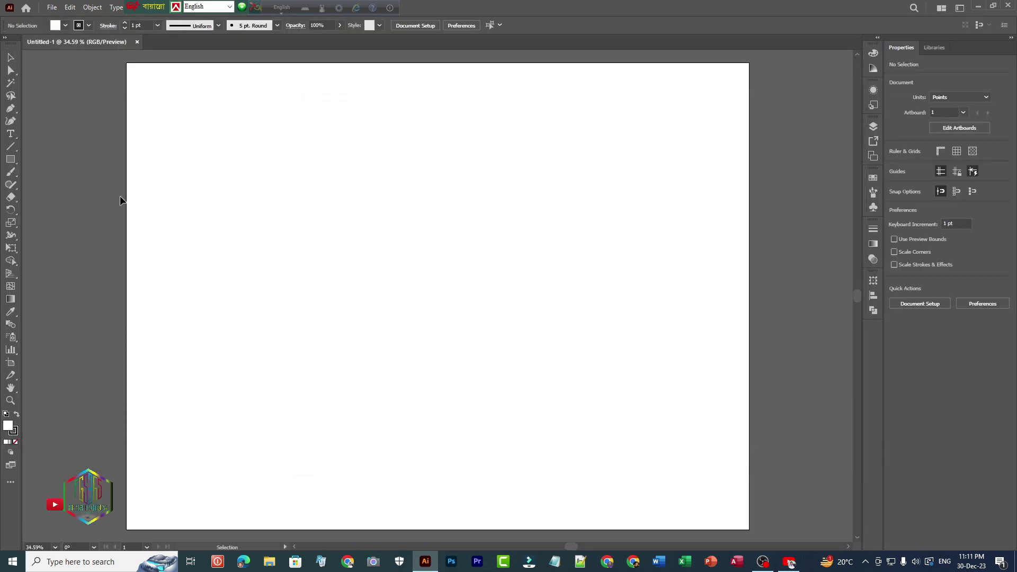
Choose the Polygon tool and set the fill to None for new shapes
drag(142, 7, 422, 8)
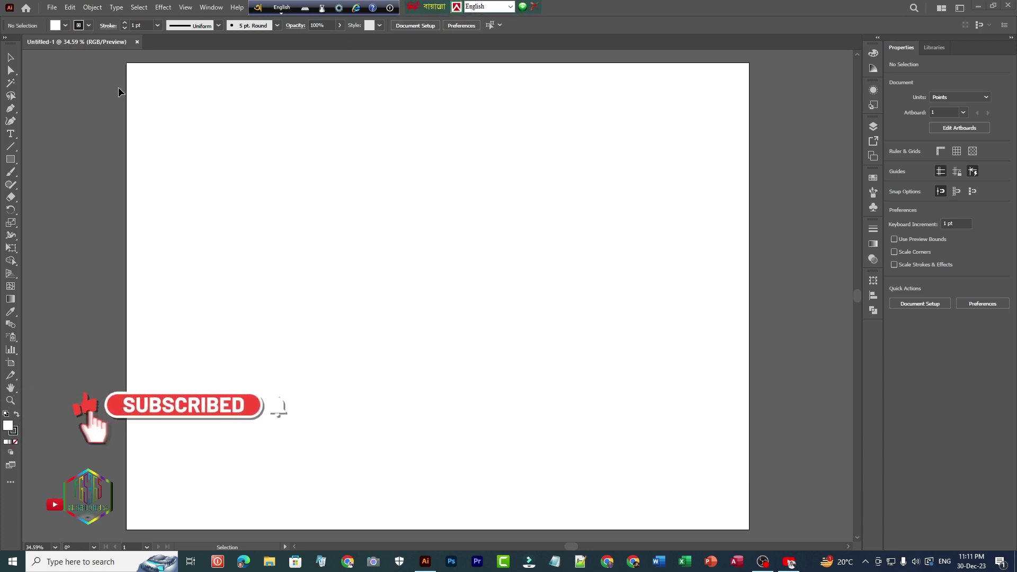
click(12, 160)
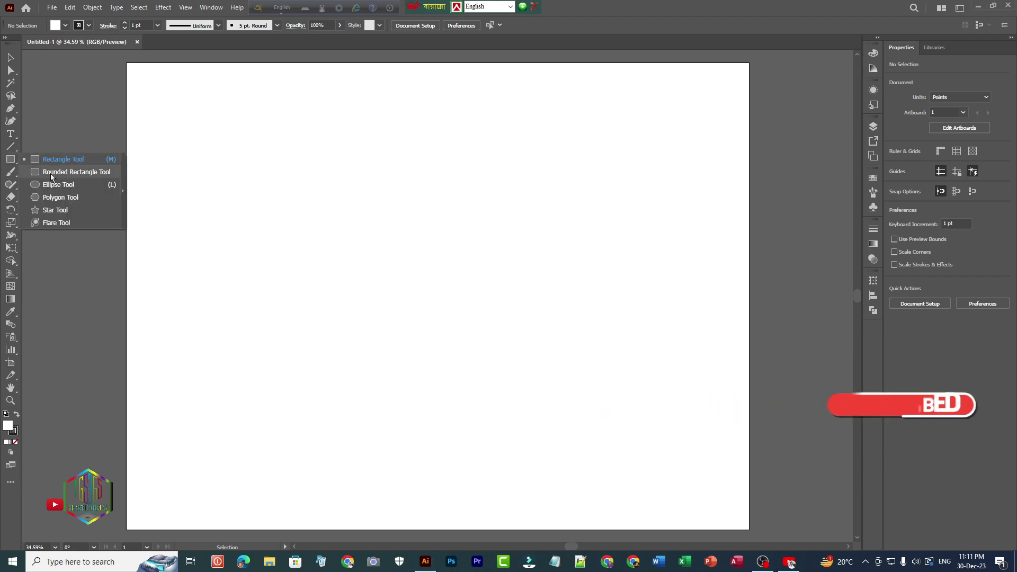
click(48, 198)
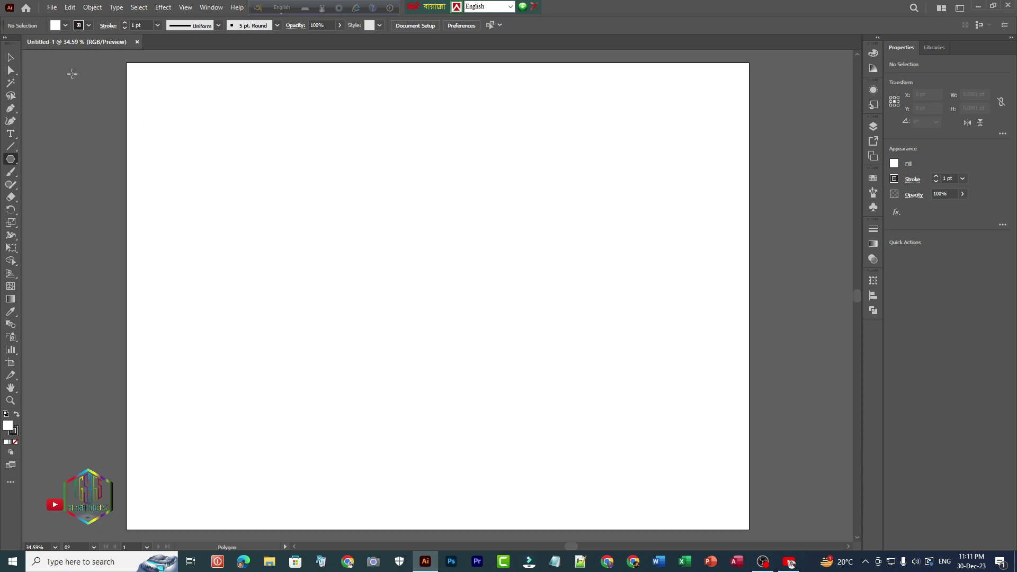
click(65, 25)
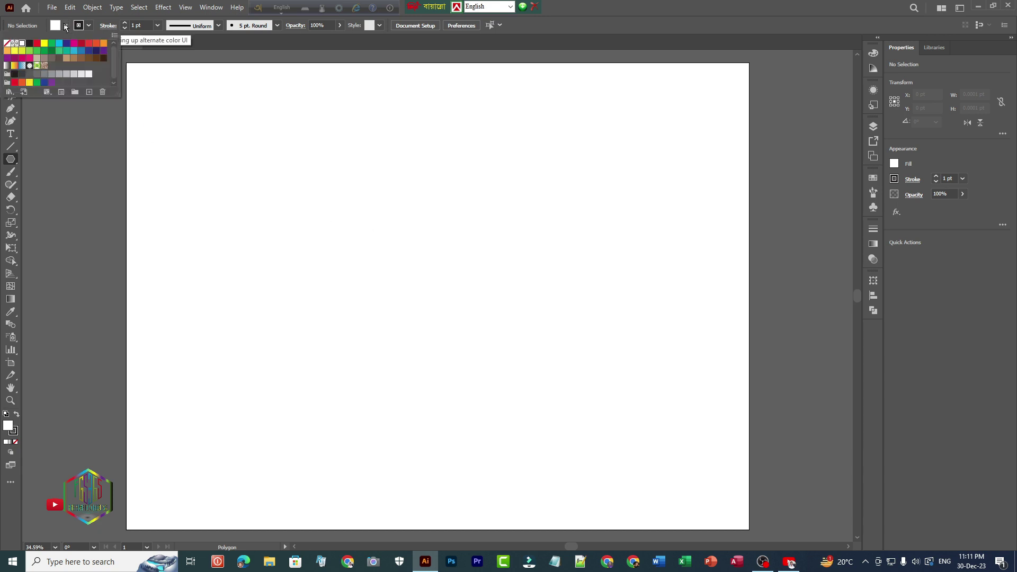
click(7, 43)
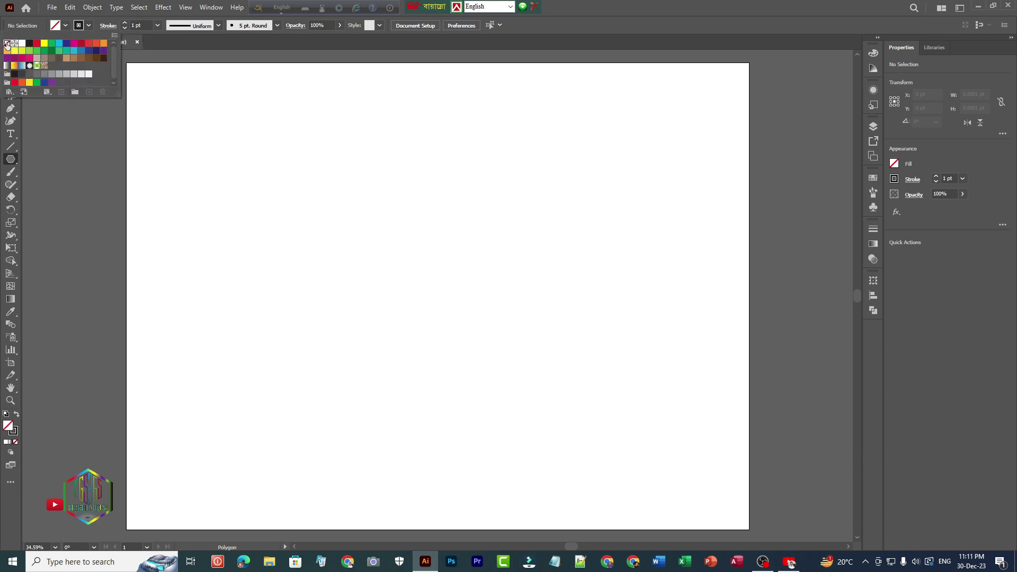
click(66, 25)
Create a three-sided polygon with a 200 pt radius on the artboard
click(411, 255)
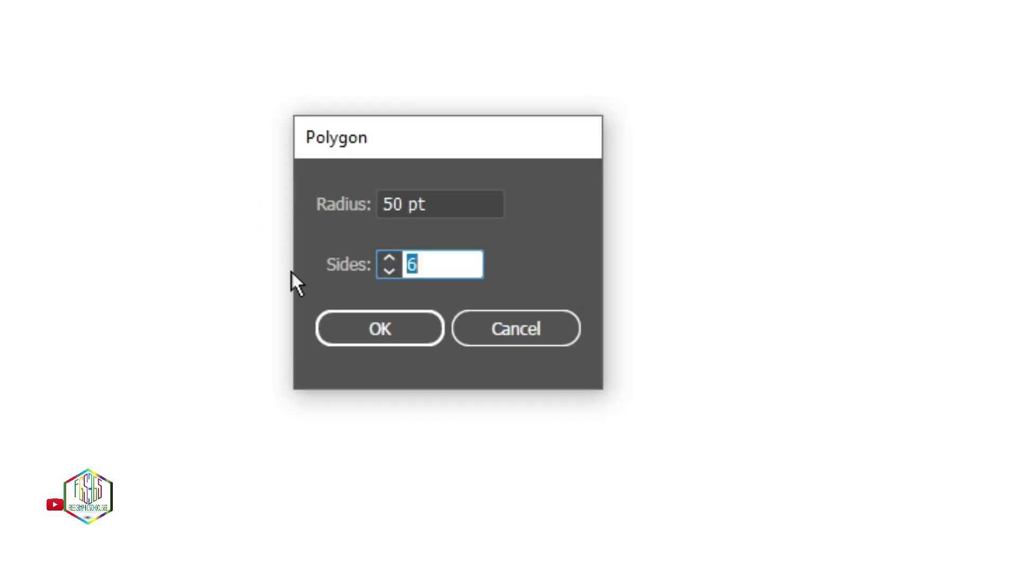
key(Down)
key(Down)
key(Down)
double_click(397, 204)
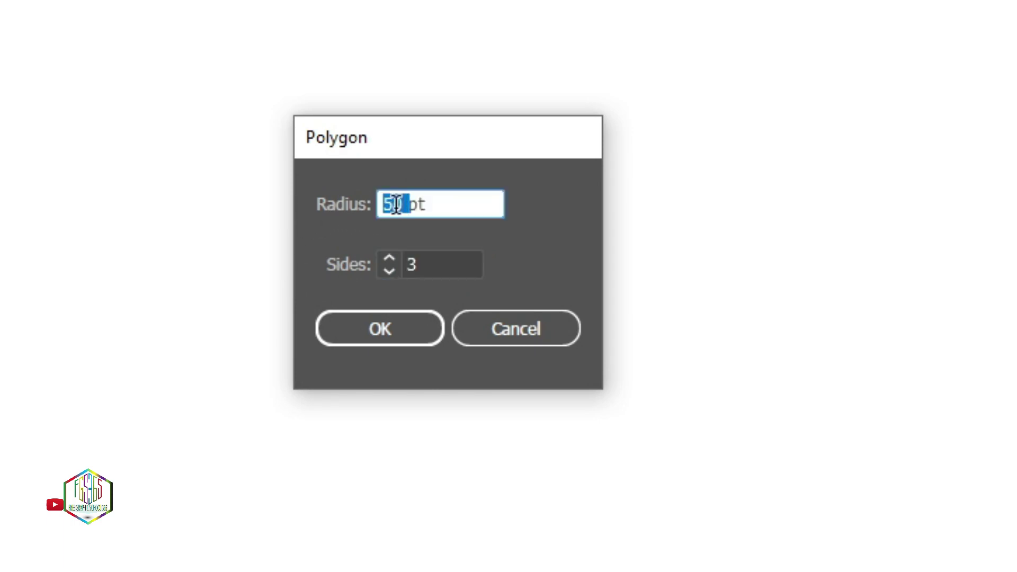
text(200)
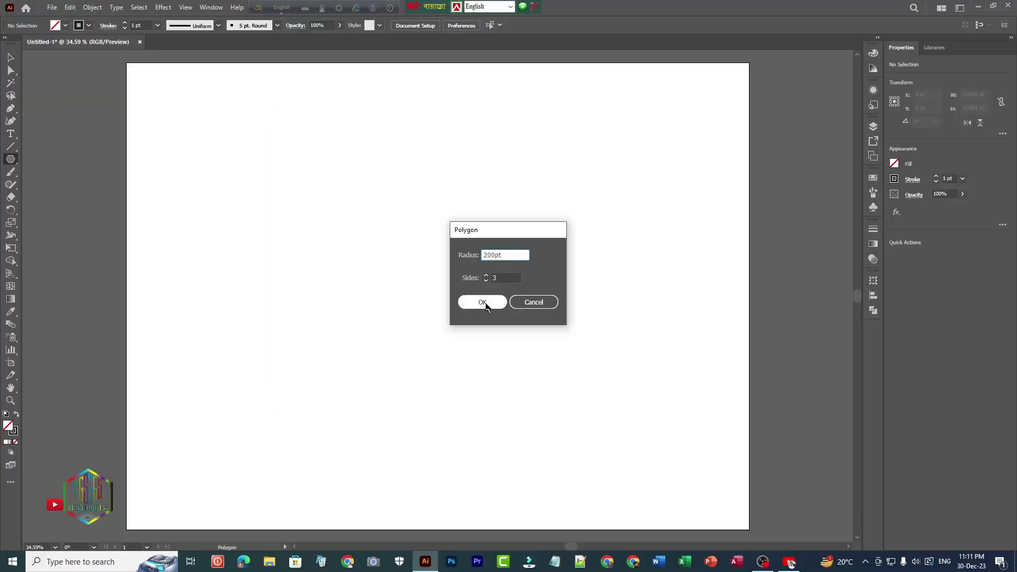
click(391, 337)
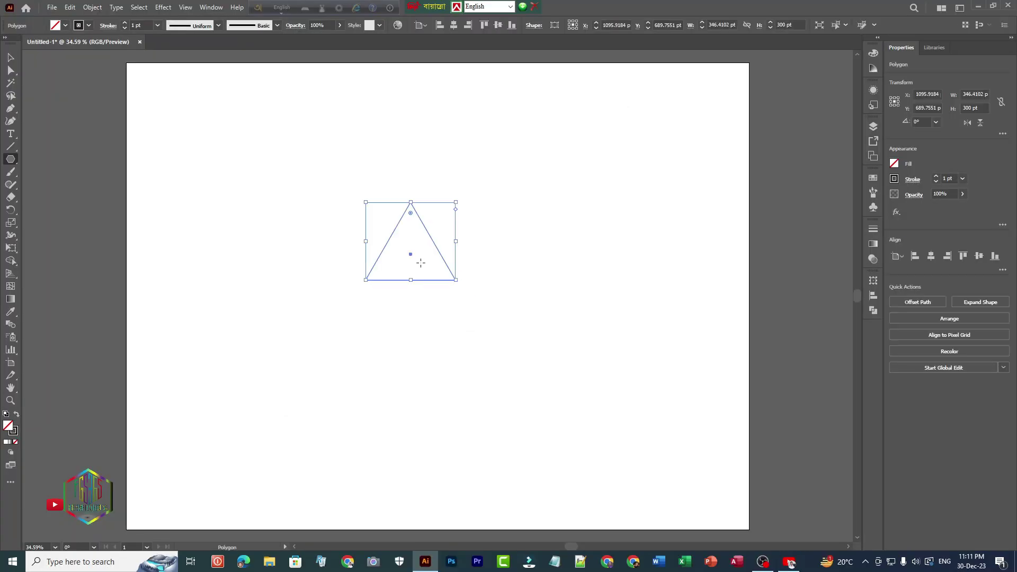
Select the triangle and preview a 90° rotation with the Rotate transform
click(11, 57)
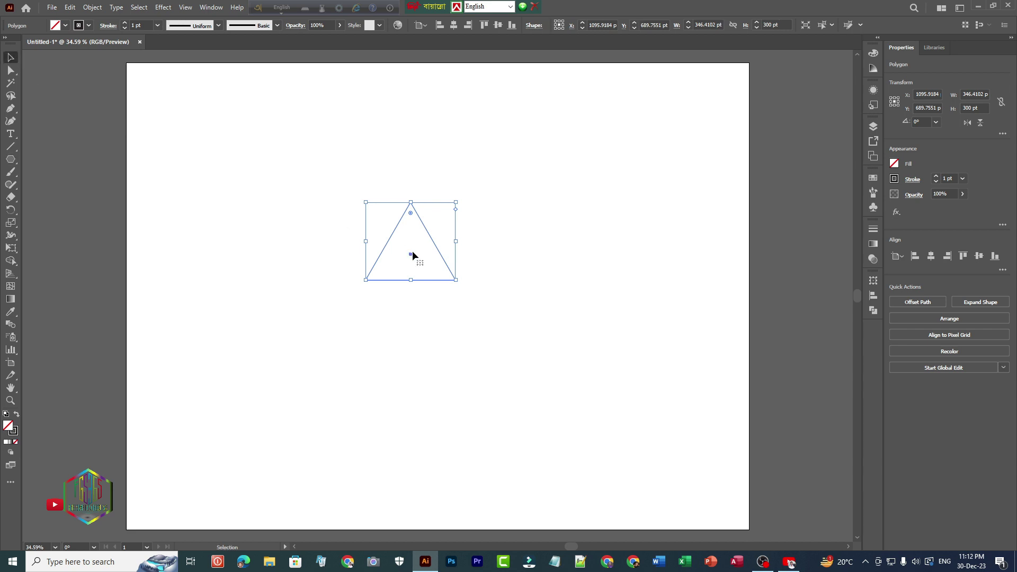
scroll(420, 251, up, 2)
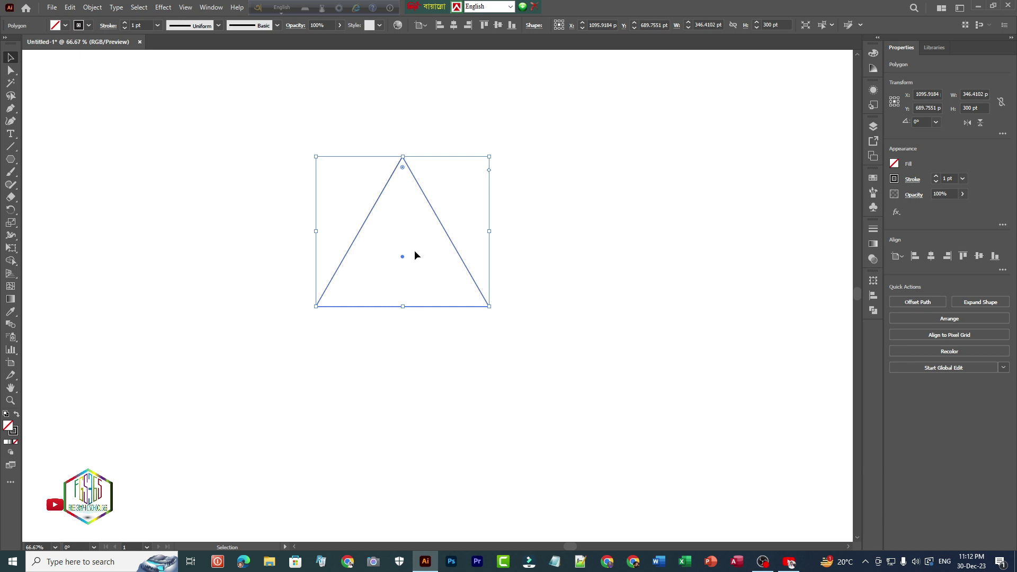
click(226, 208)
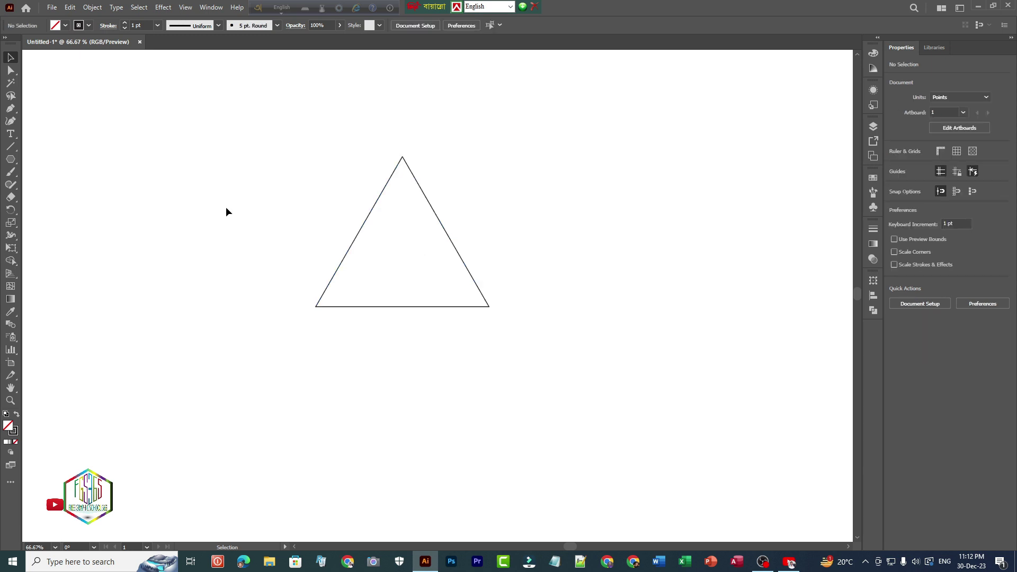
drag(378, 212, 507, 300)
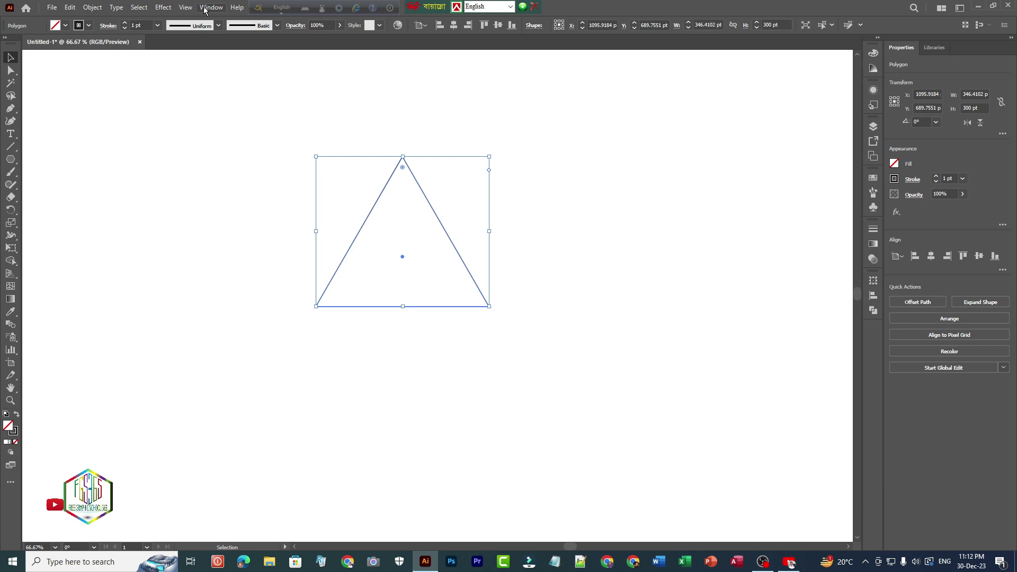
right_click(444, 228)
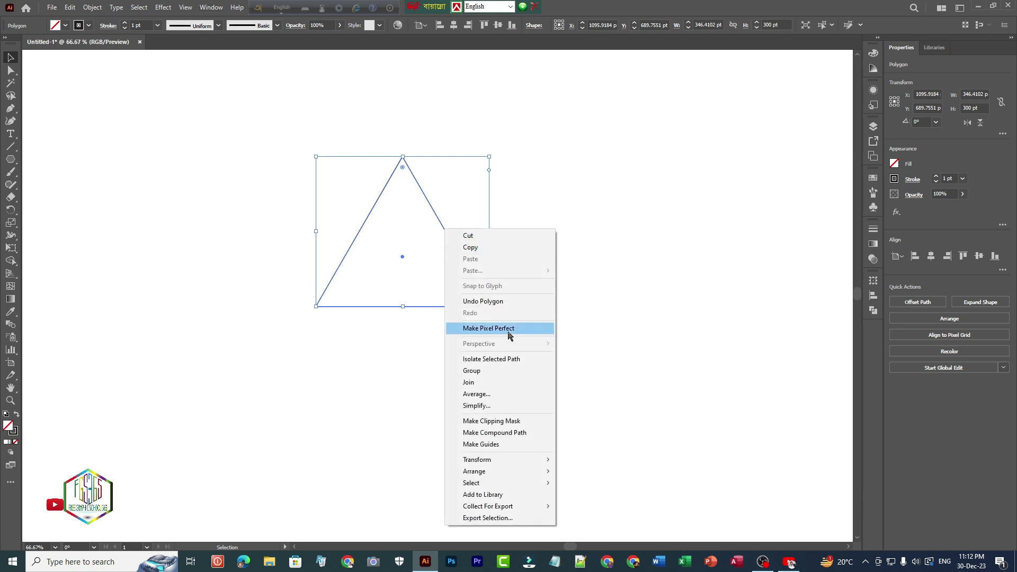
mouse_move(513, 462)
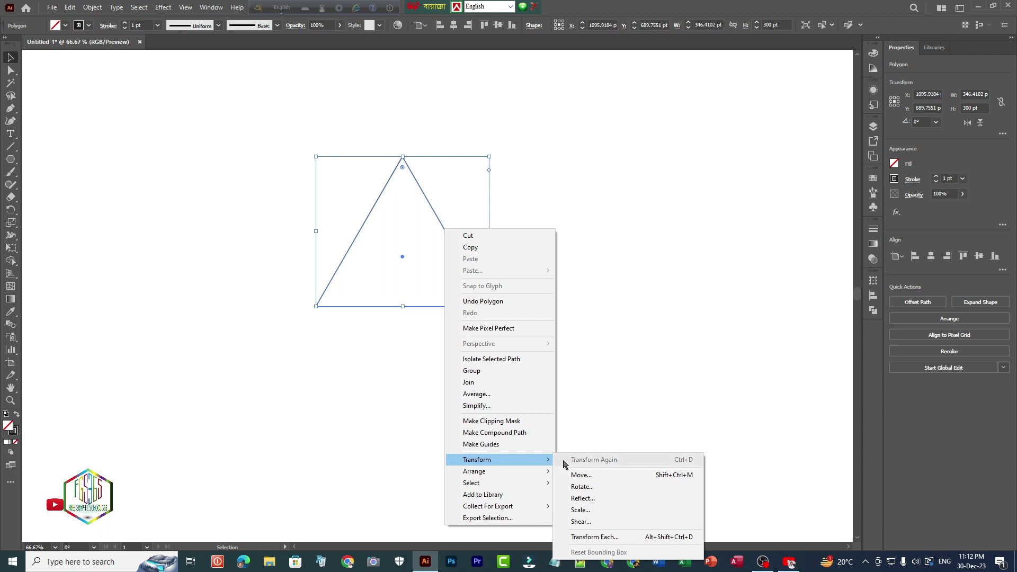
click(600, 486)
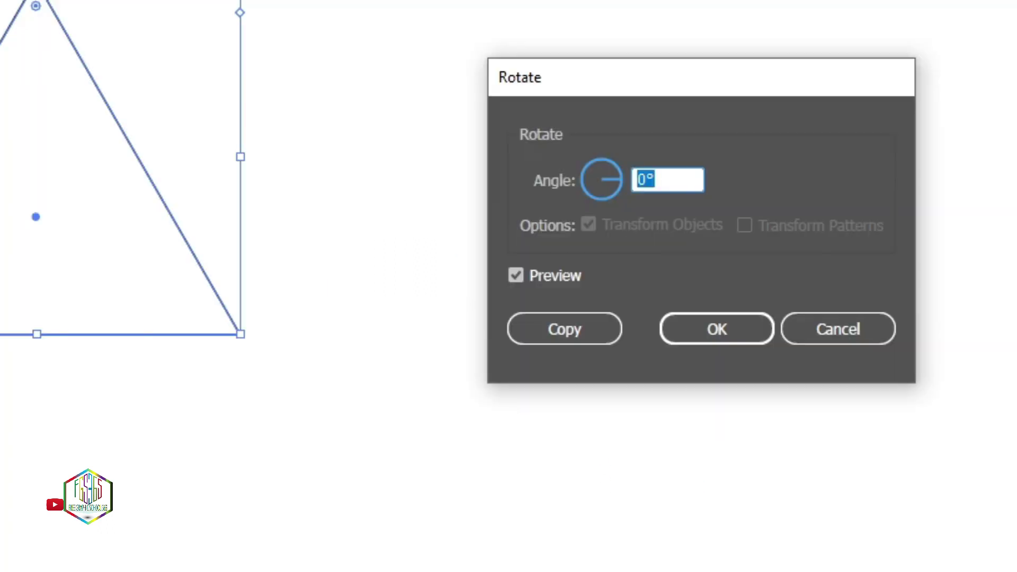
text(90)
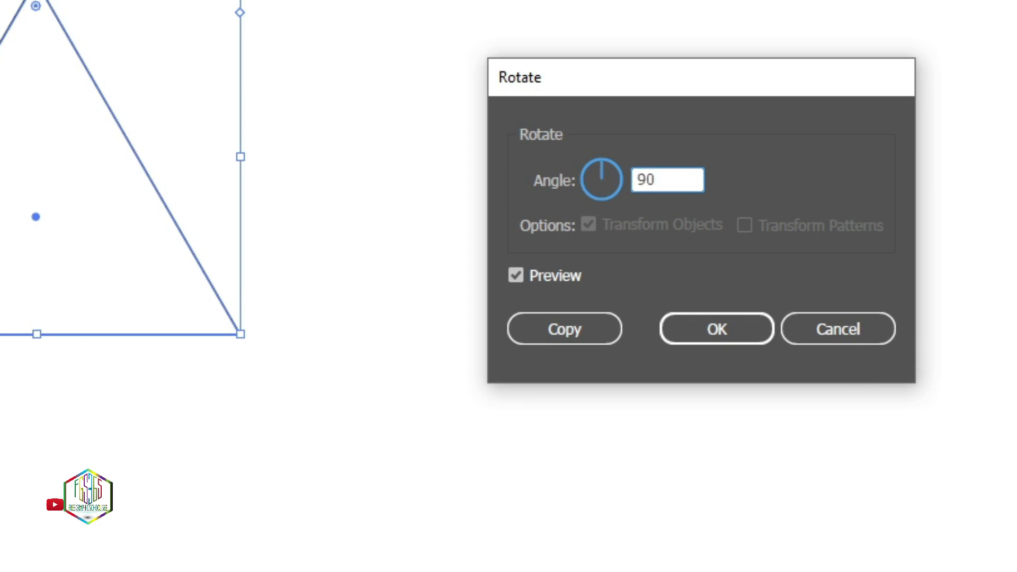
click(520, 274)
click(516, 275)
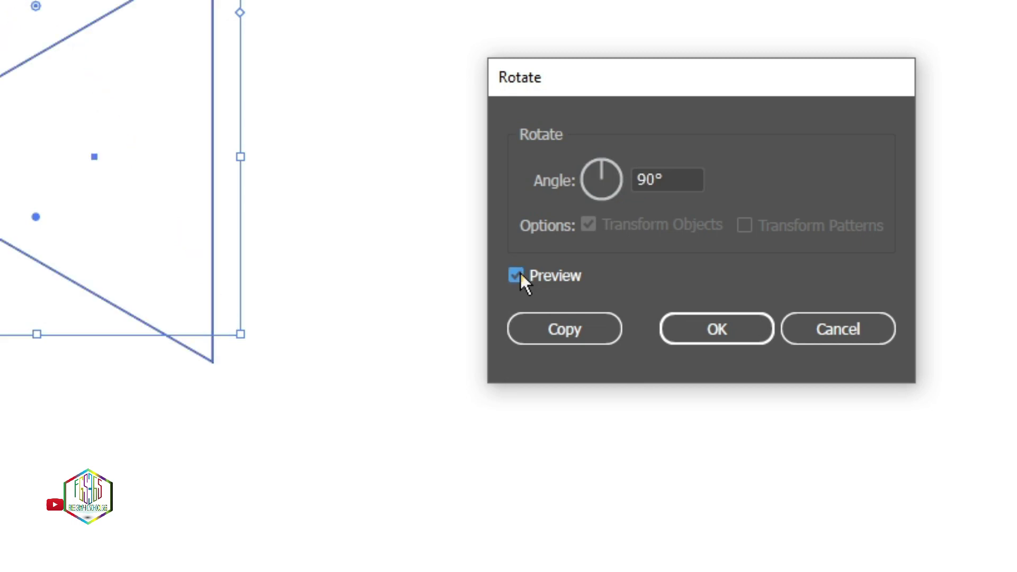
click(518, 274)
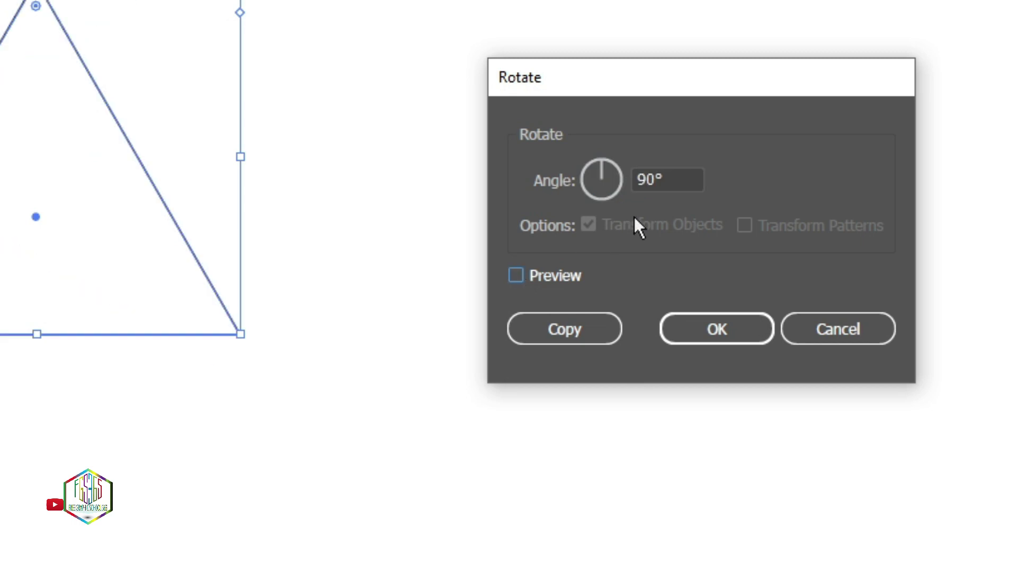
Set the rotation angle to -90° and apply it to the triangle with the preview on
click(644, 180)
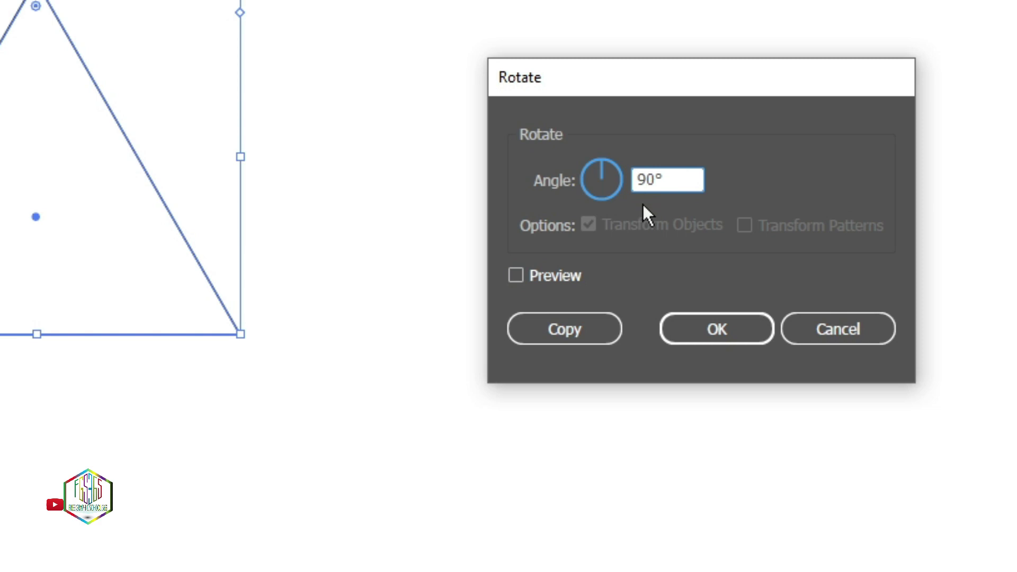
click(639, 190)
text(-)
click(513, 276)
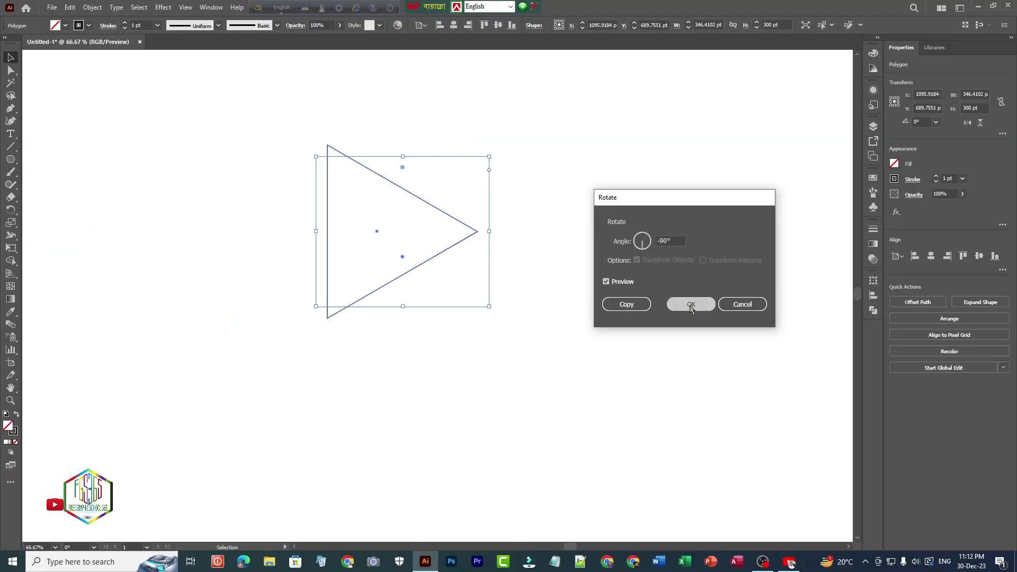
click(717, 329)
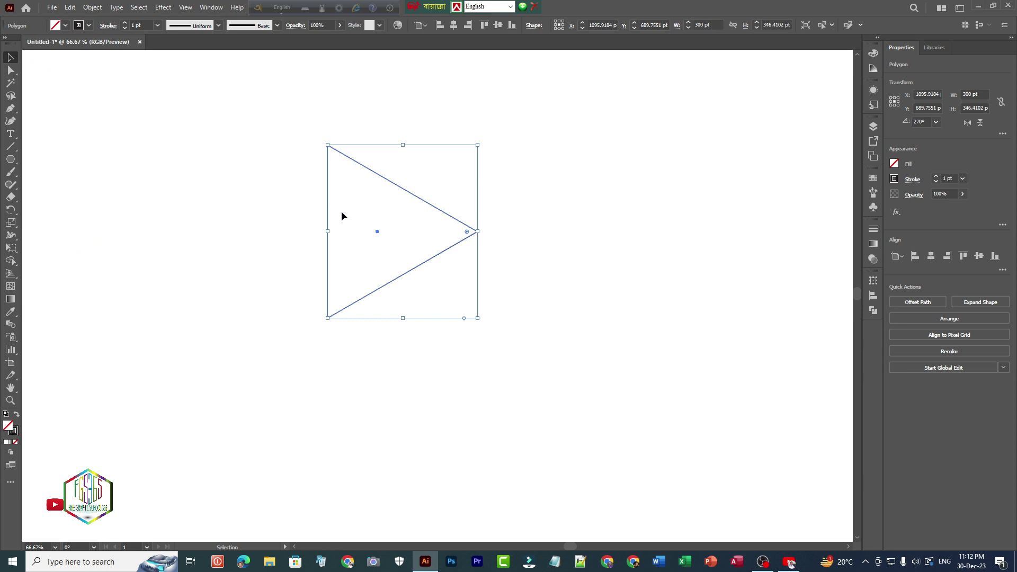
Centre the rotated triangle horizontally and vertically on the artboard
click(240, 220)
drag(289, 153, 331, 212)
click(454, 25)
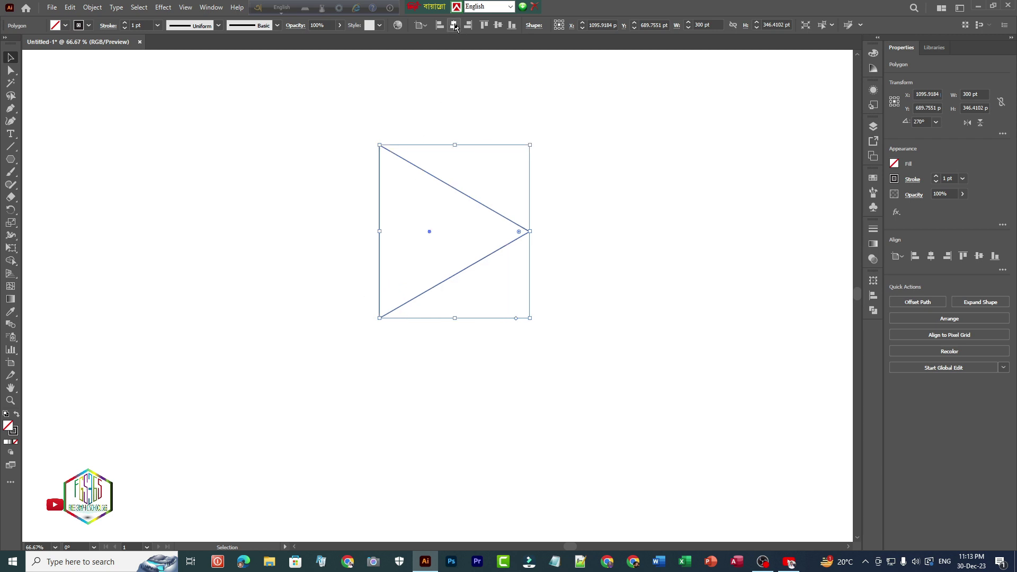
click(498, 25)
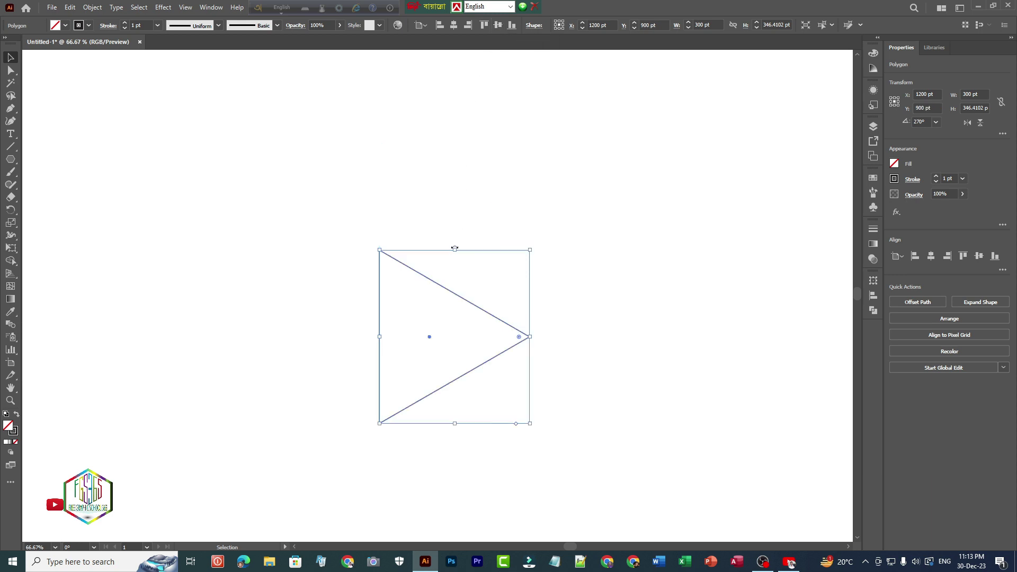
Paste a copy of the triangle in front and shrink it proportionally around its centre to about 174 by 200 pt
scroll(424, 336, up, 2)
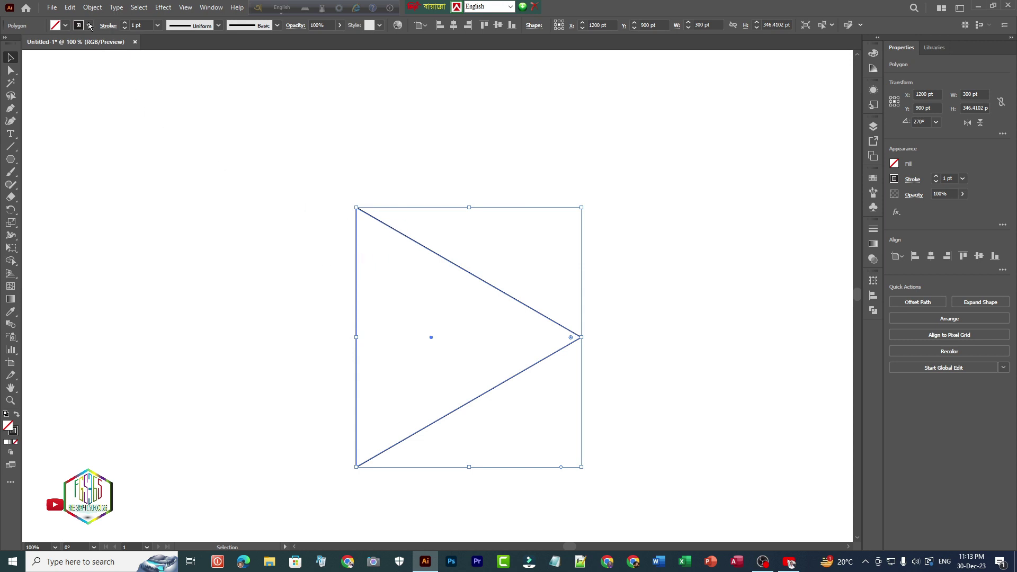
click(71, 8)
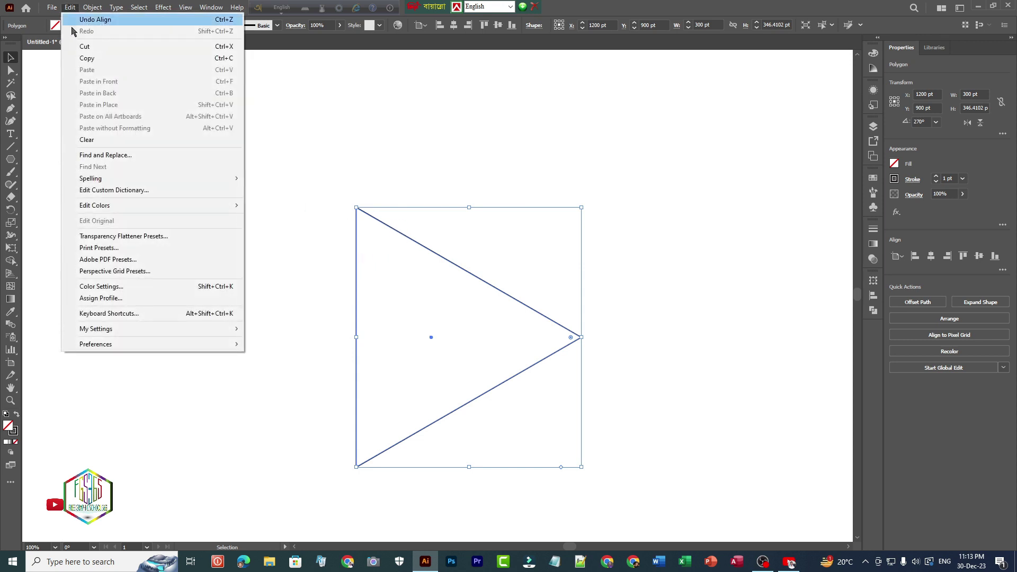
click(79, 58)
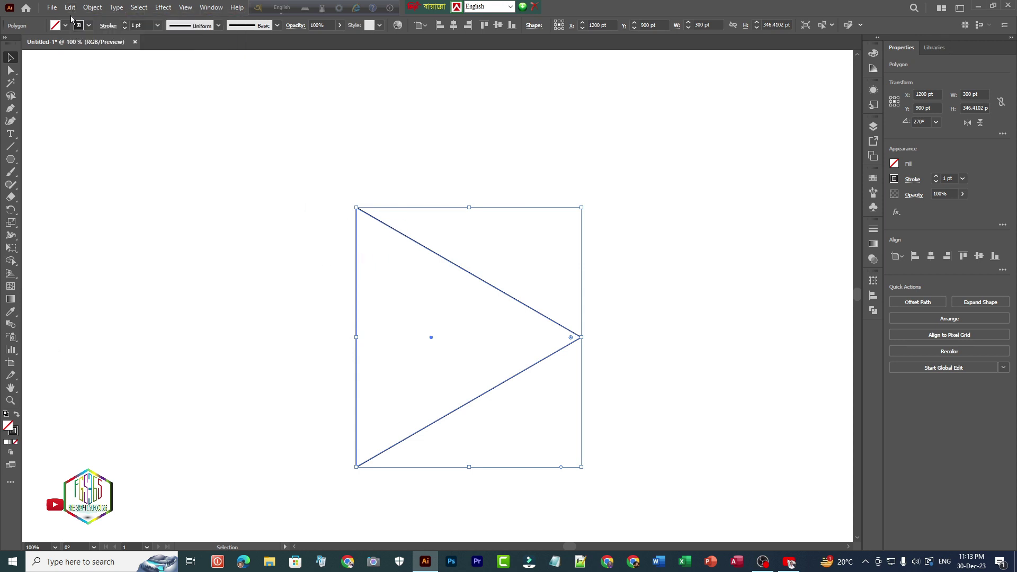
click(70, 7)
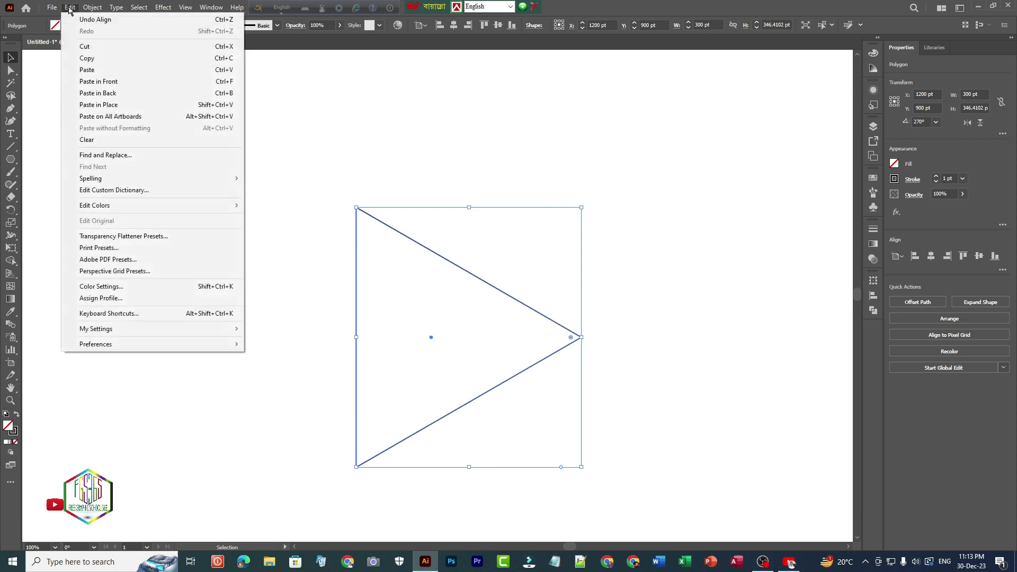
click(74, 83)
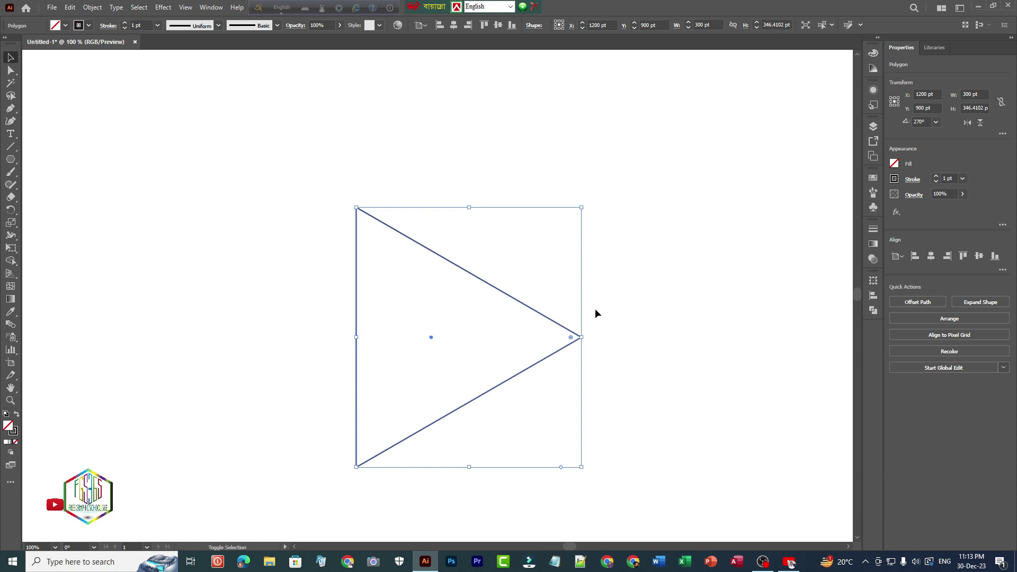
drag(582, 206, 557, 261)
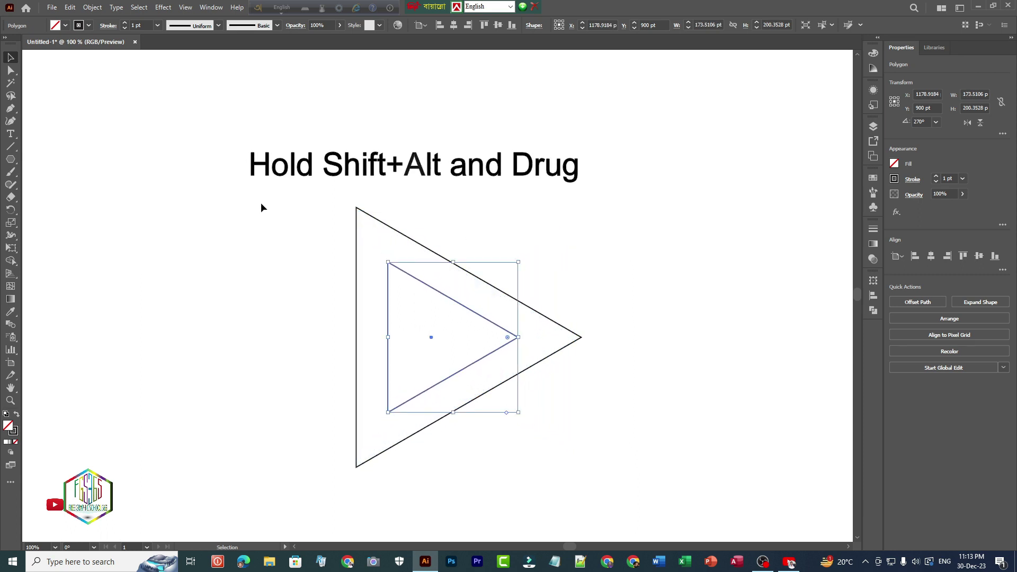
click(245, 186)
drag(209, 169, 554, 380)
click(120, 141)
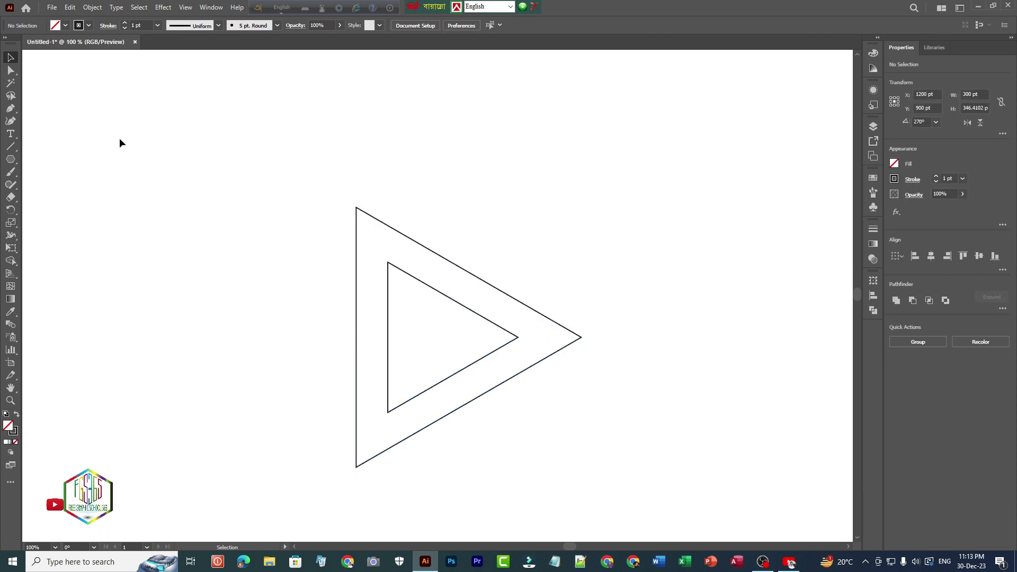
click(10, 109)
right_click(11, 109)
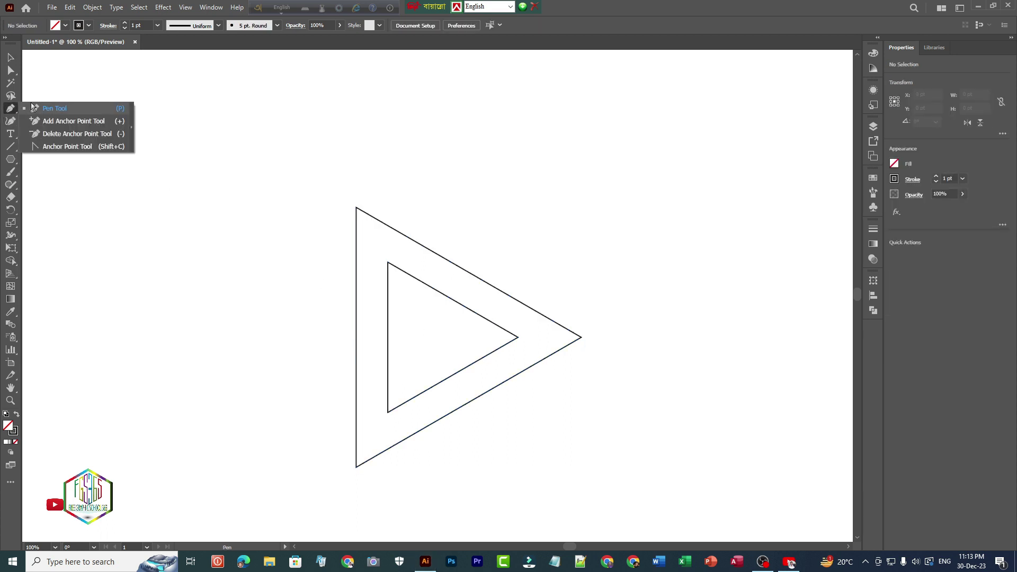
click(47, 109)
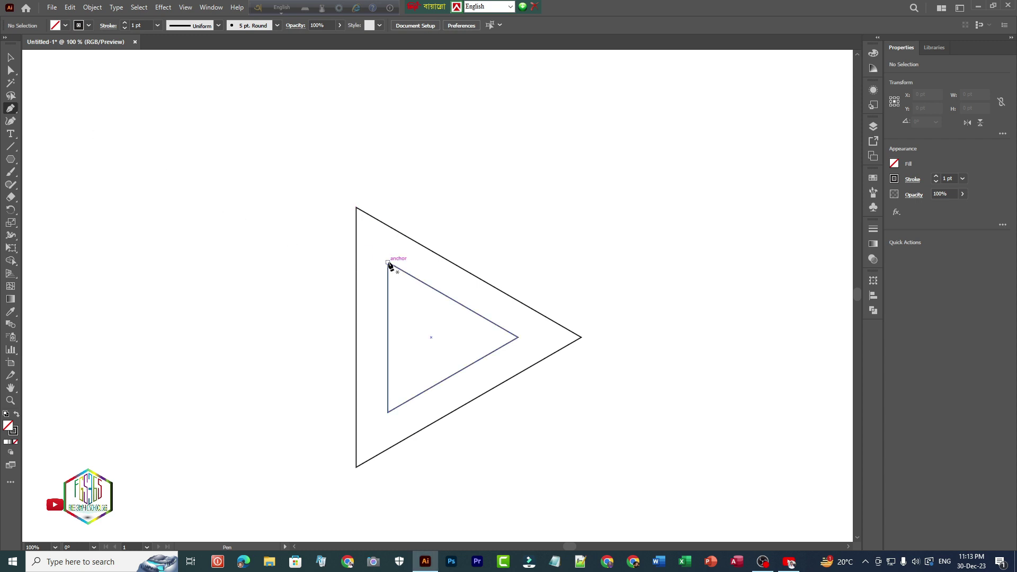
mouse_move(388, 264)
mouse_down()
mouse_move(473, 272)
mouse_move(464, 271)
mouse_move(537, 311)
mouse_move(407, 277)
mouse_move(405, 262)
mouse_up()
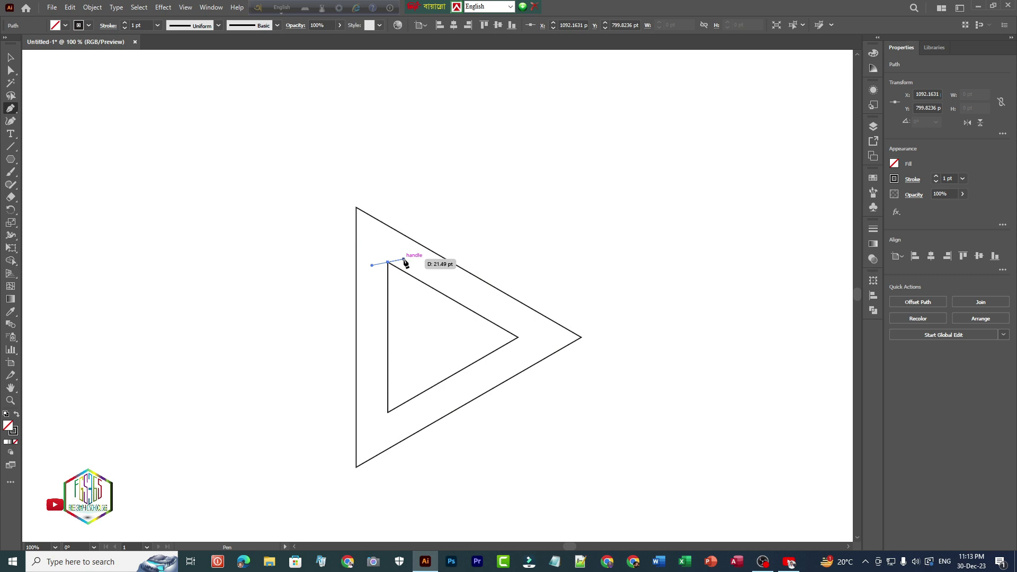
drag(405, 263, 406, 263)
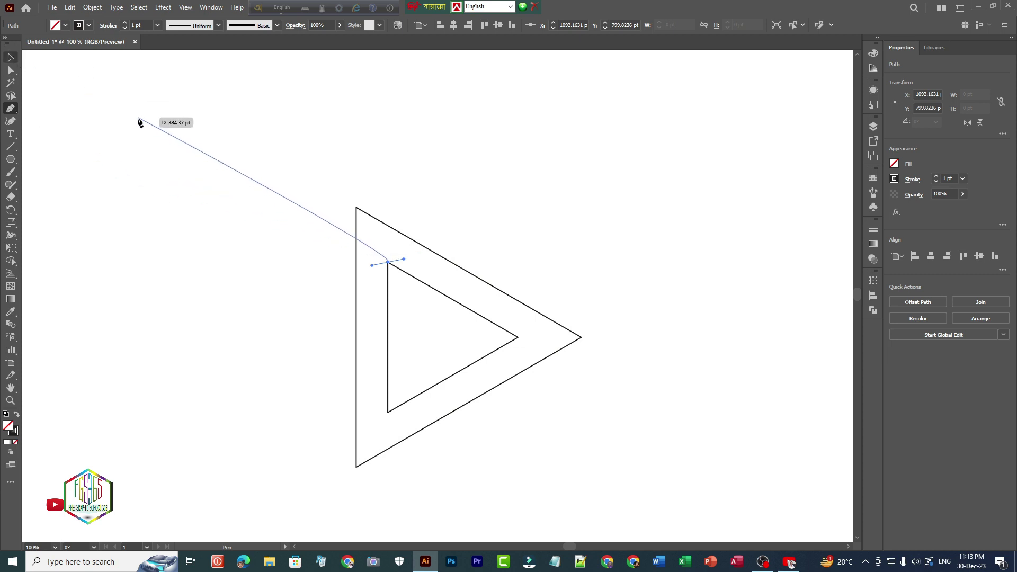
key(Escape)
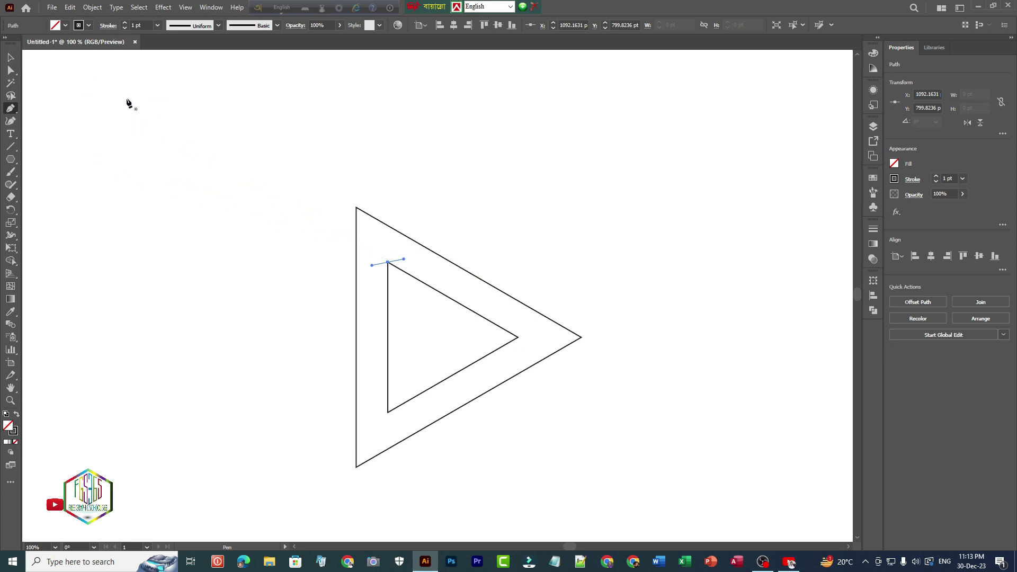
click(11, 58)
click(391, 269)
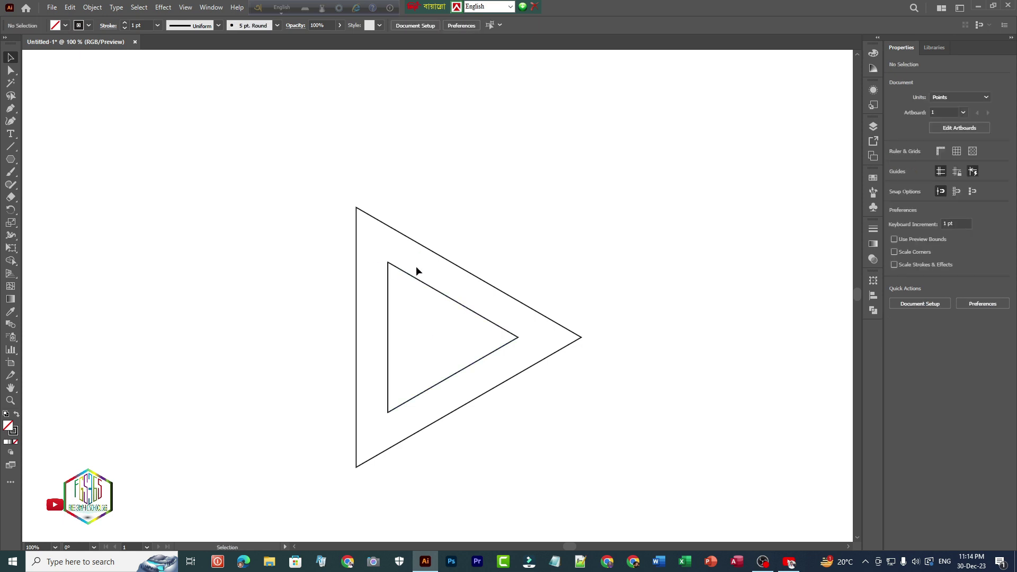
Round all corners of the outer triangle to a radius of about 21 pt
drag(373, 228, 377, 227)
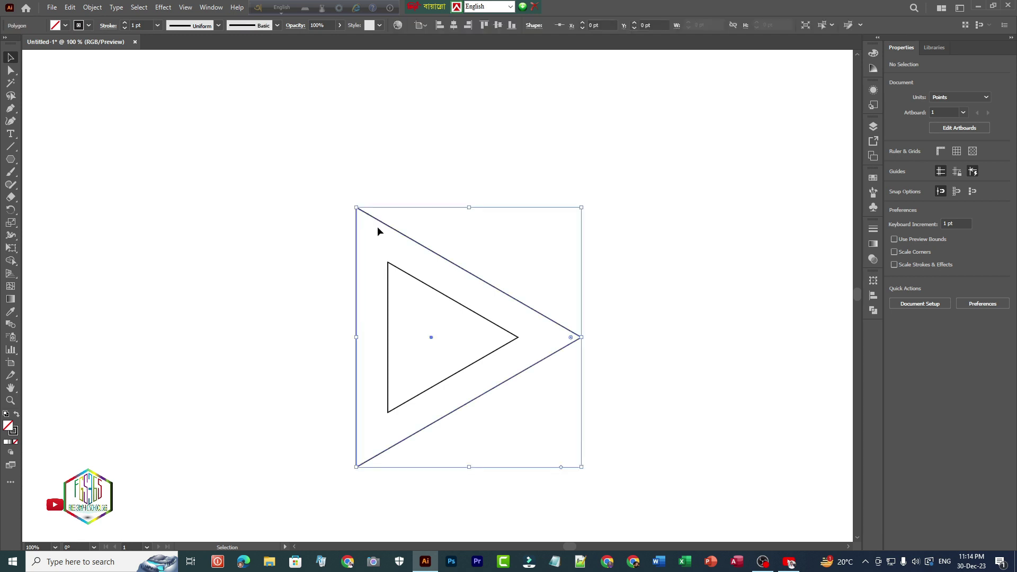
click(10, 70)
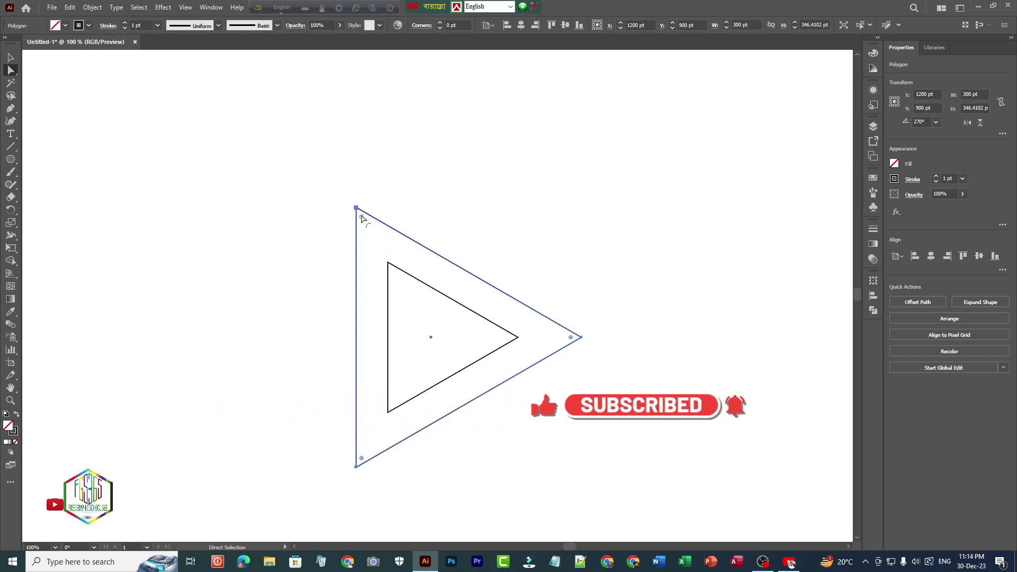
drag(361, 217, 372, 236)
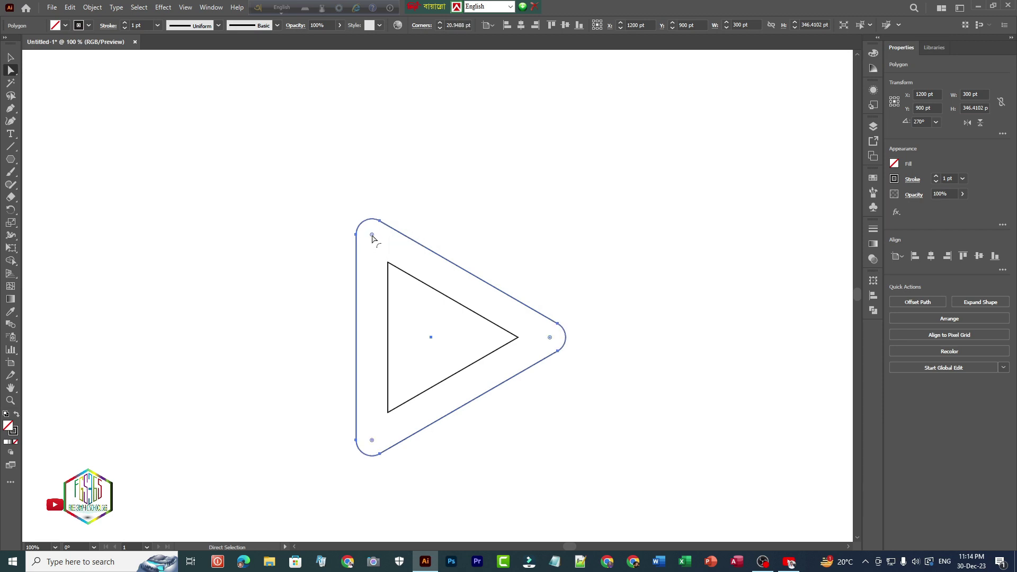
click(220, 191)
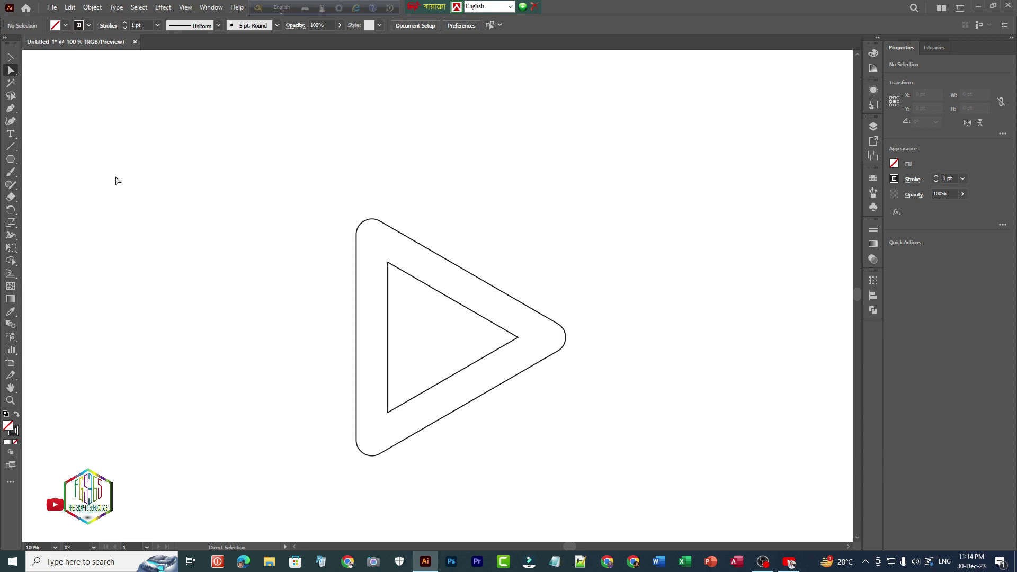
Draw a straight Pen path from the inner triangle's upper corner to the outer triangle's upper slanted edge, just before the rounded tip
right_click(13, 150)
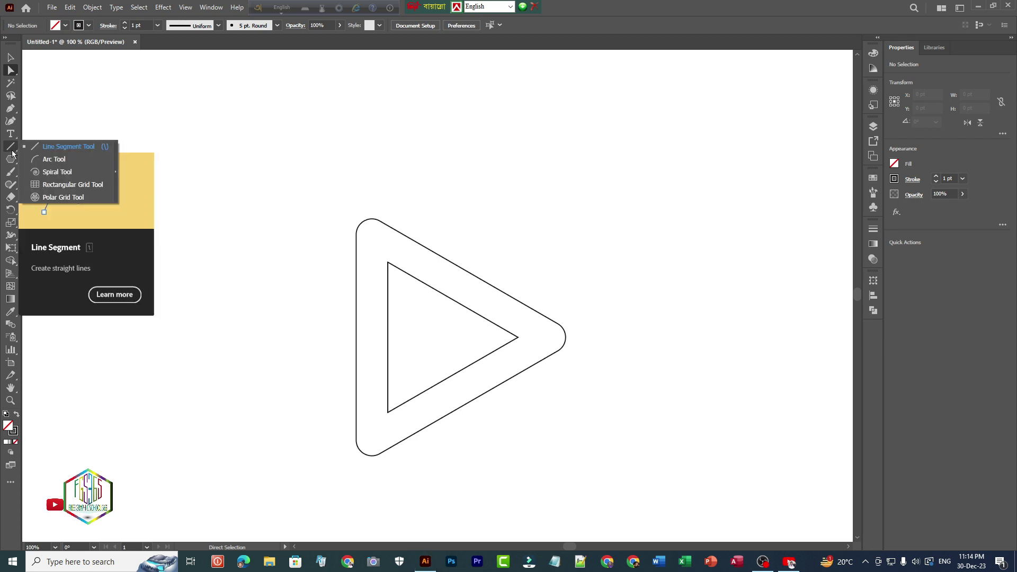
click(14, 114)
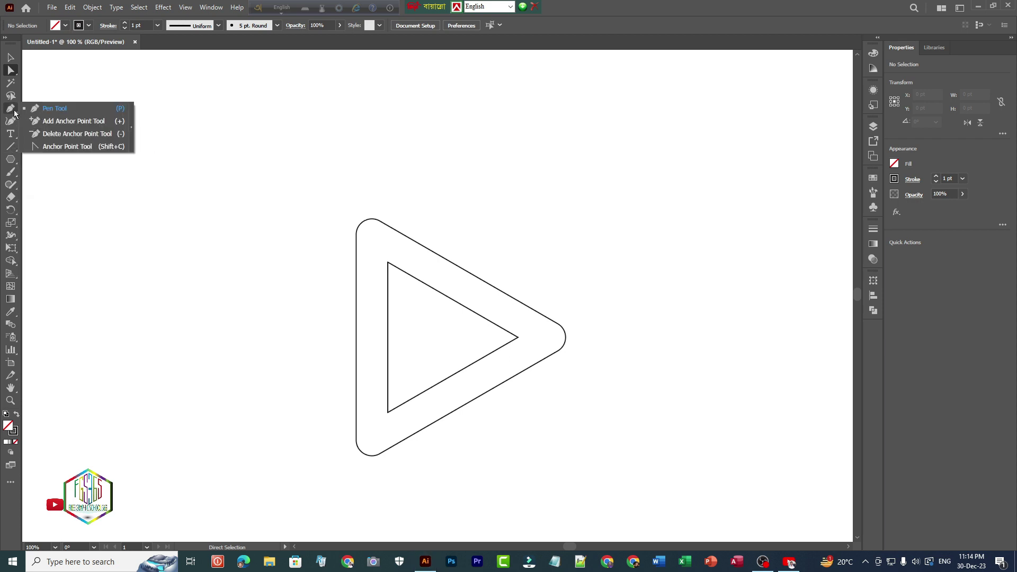
click(55, 109)
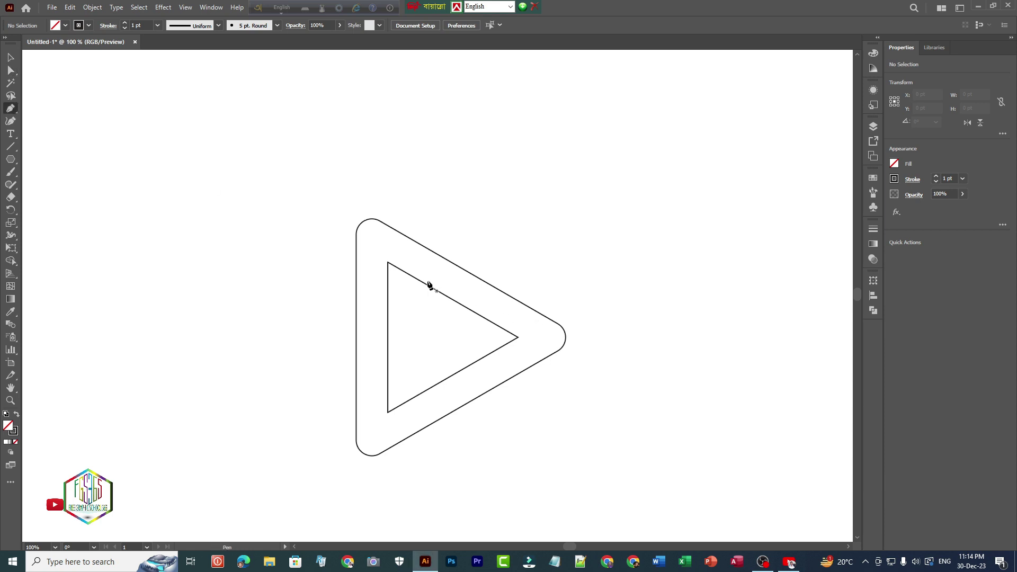
click(388, 263)
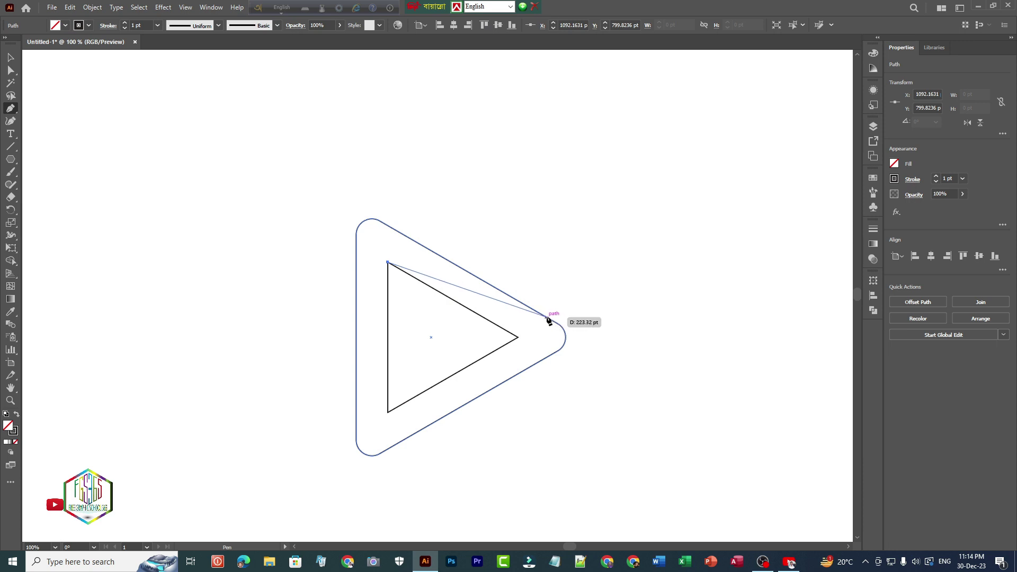
click(547, 317)
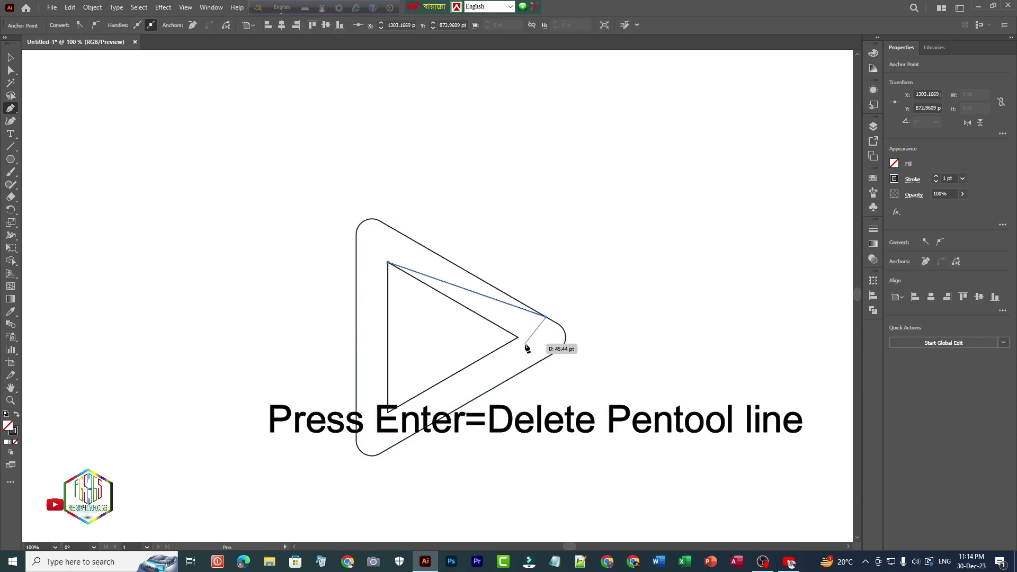
key(Return)
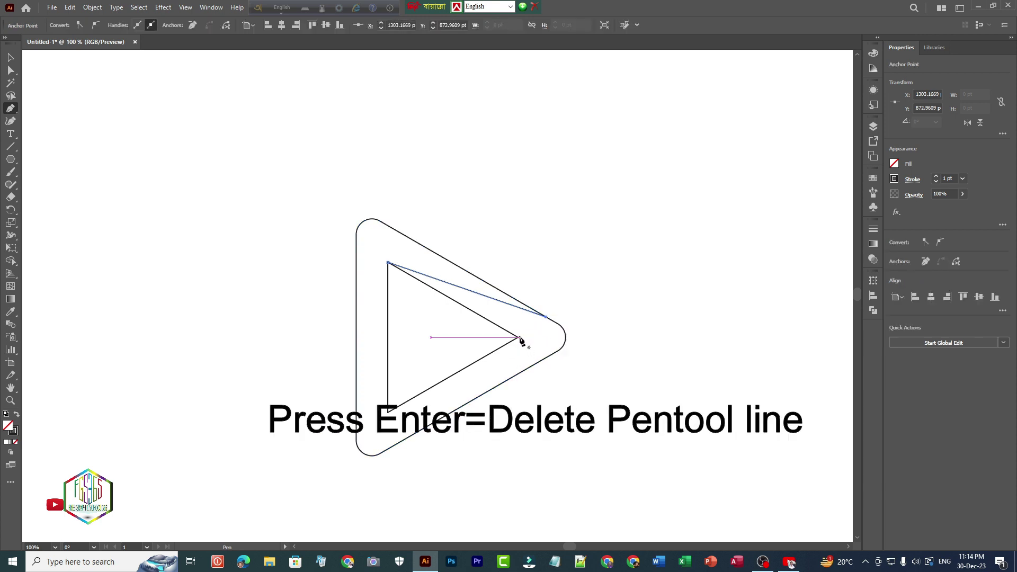
Draw separate straight Pen paths from the inner tip to the outer lower edge's far end, and from the inner lower corner to the vertical edge's upper end
click(518, 337)
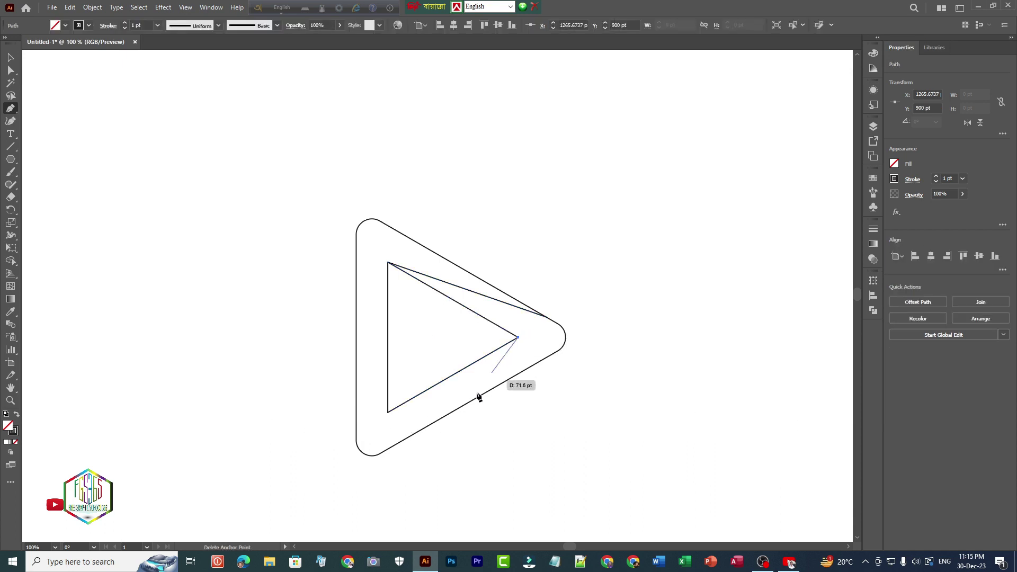
click(392, 448)
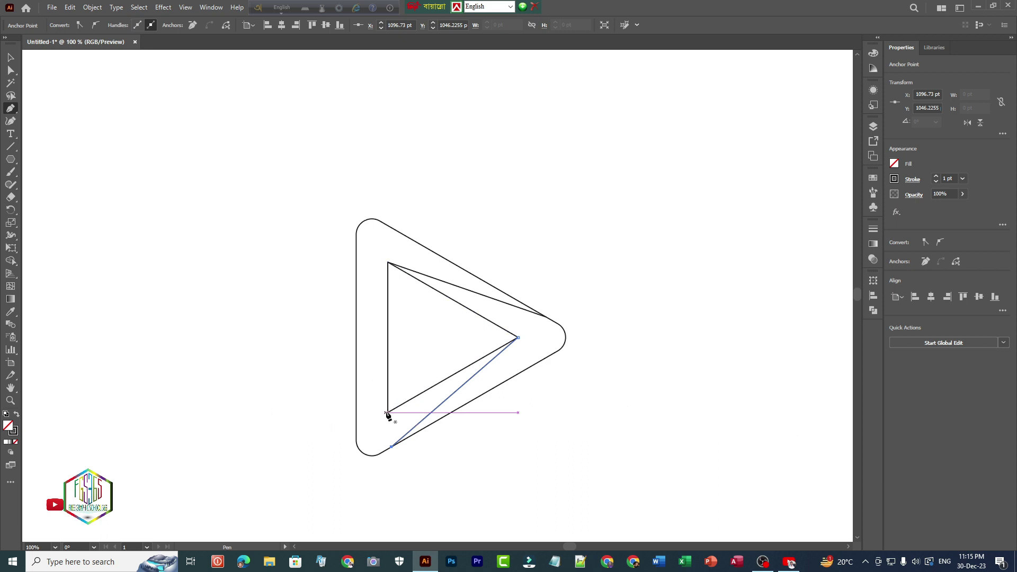
click(388, 413)
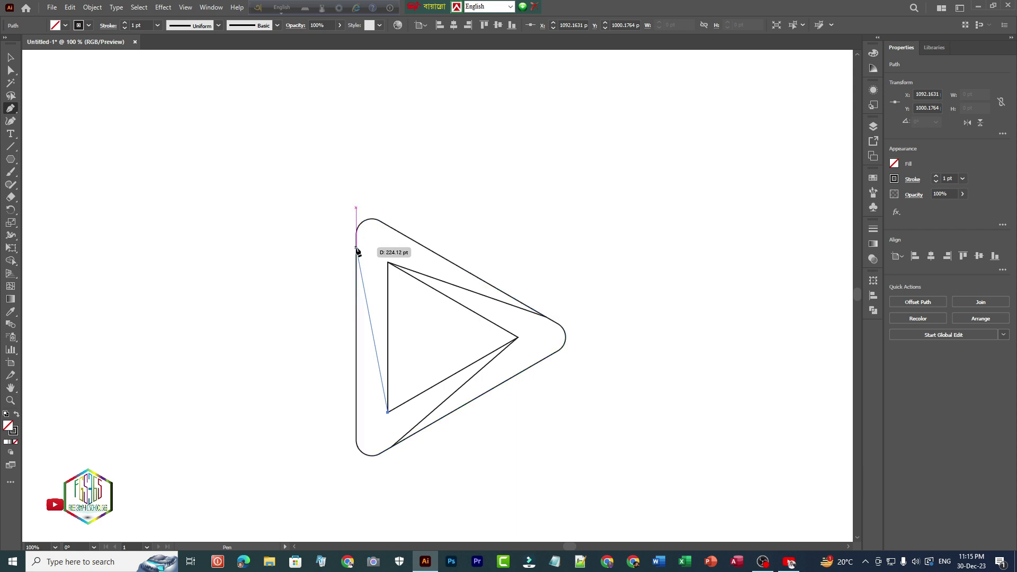
click(356, 248)
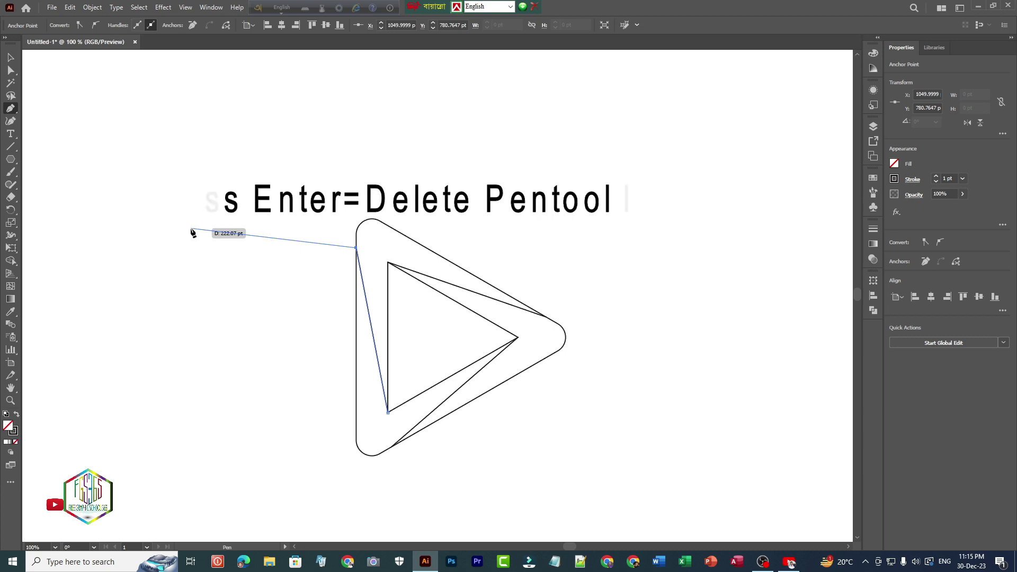
key(Return)
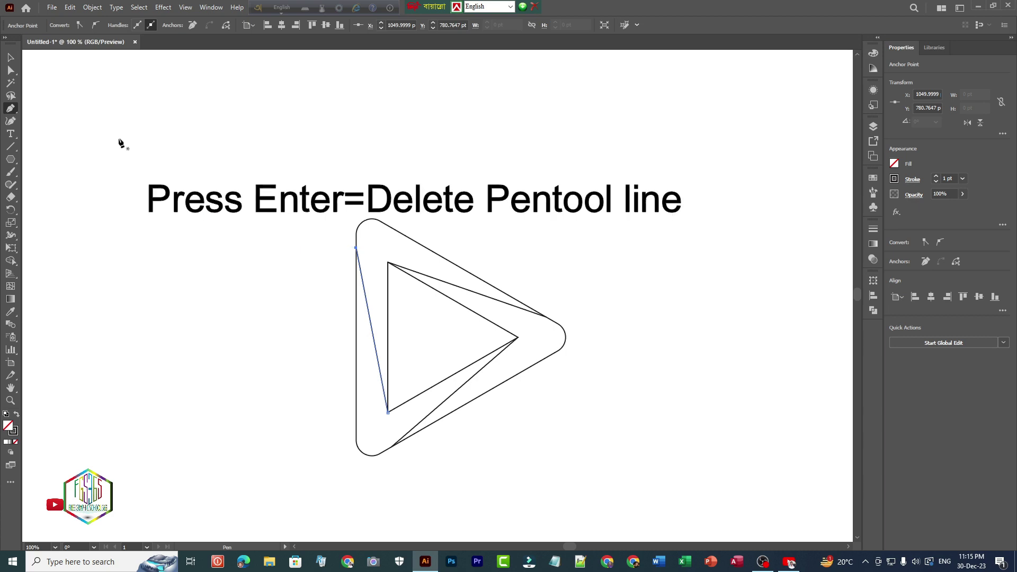
click(10, 58)
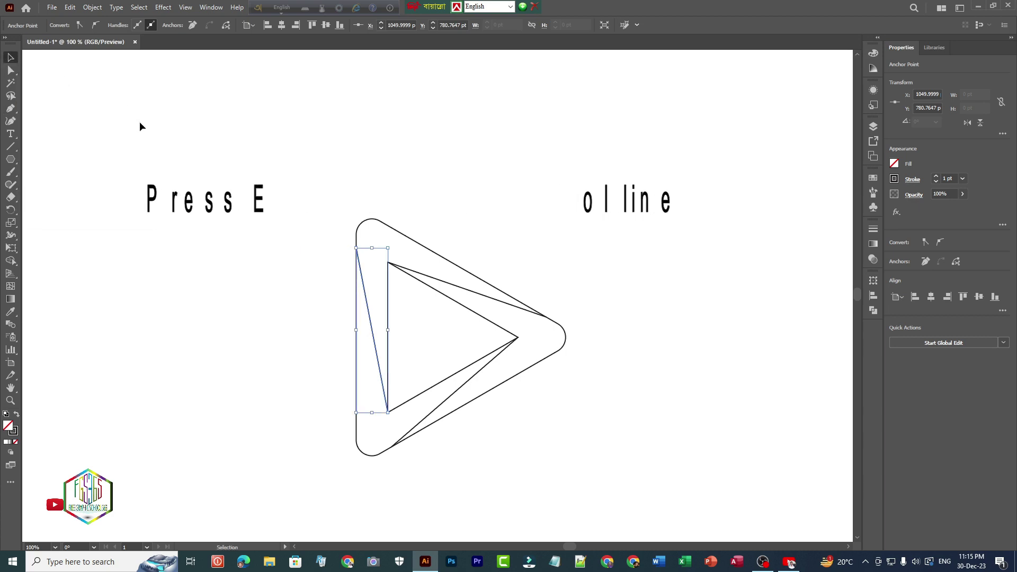
click(140, 123)
Select all the artwork and use Shape Builder with a black fill on the region around the upper corner
drag(204, 159, 612, 455)
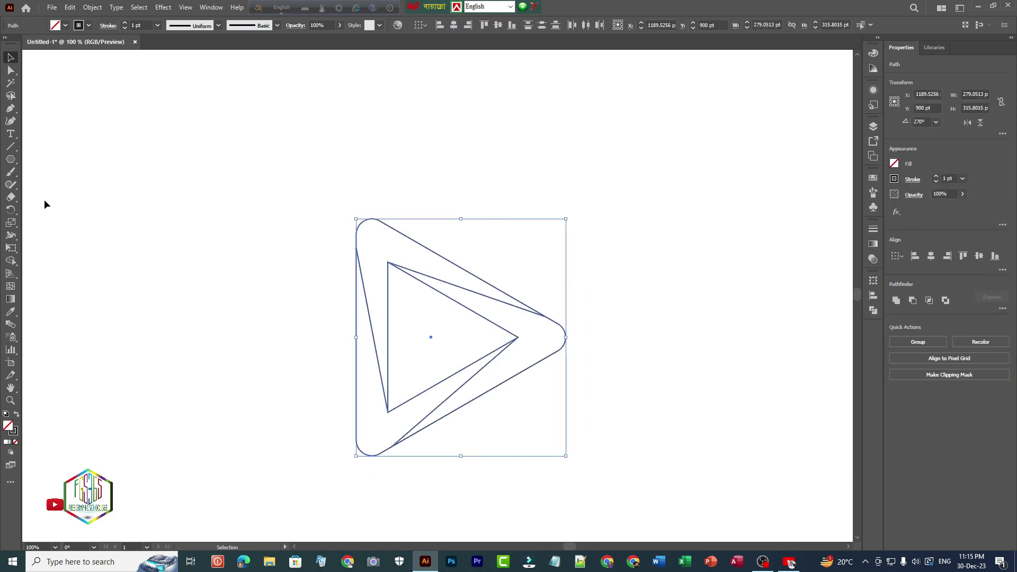
click(11, 261)
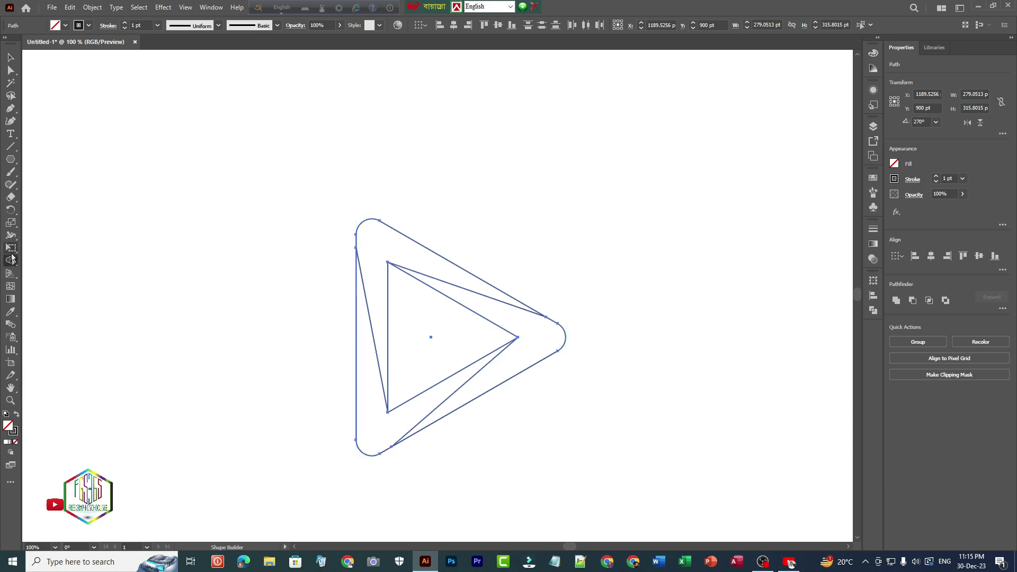
click(65, 24)
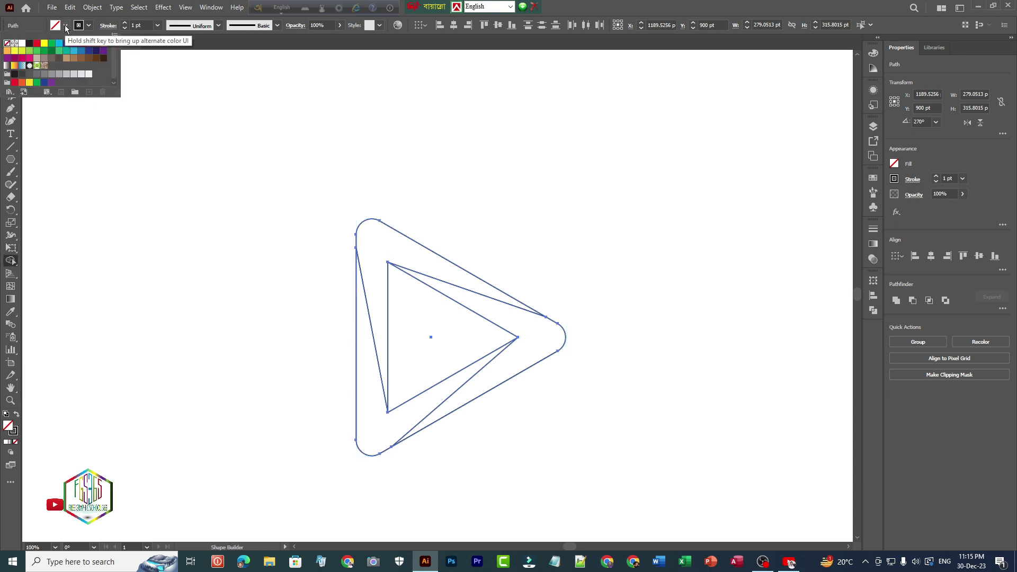
click(30, 44)
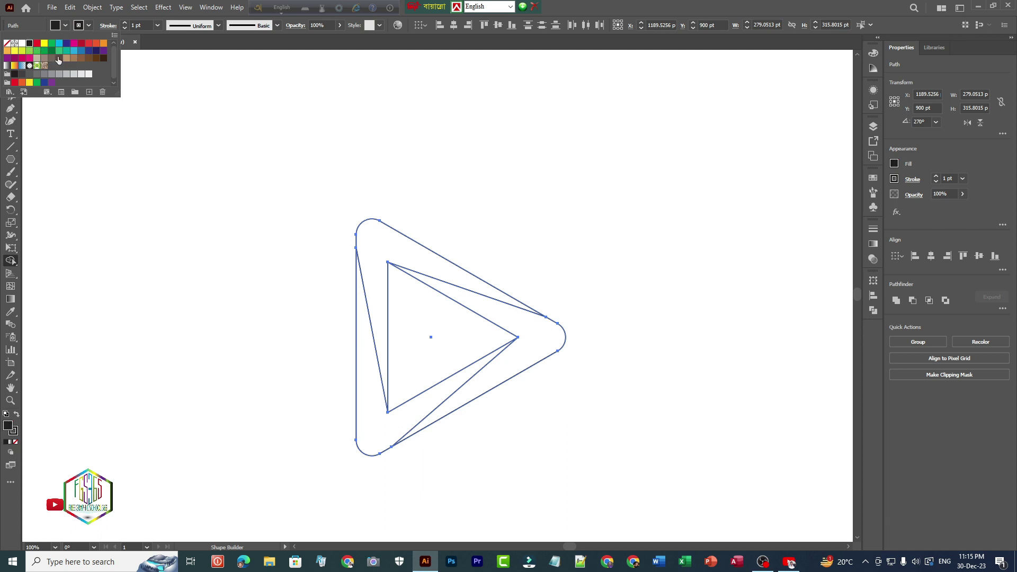
click(65, 25)
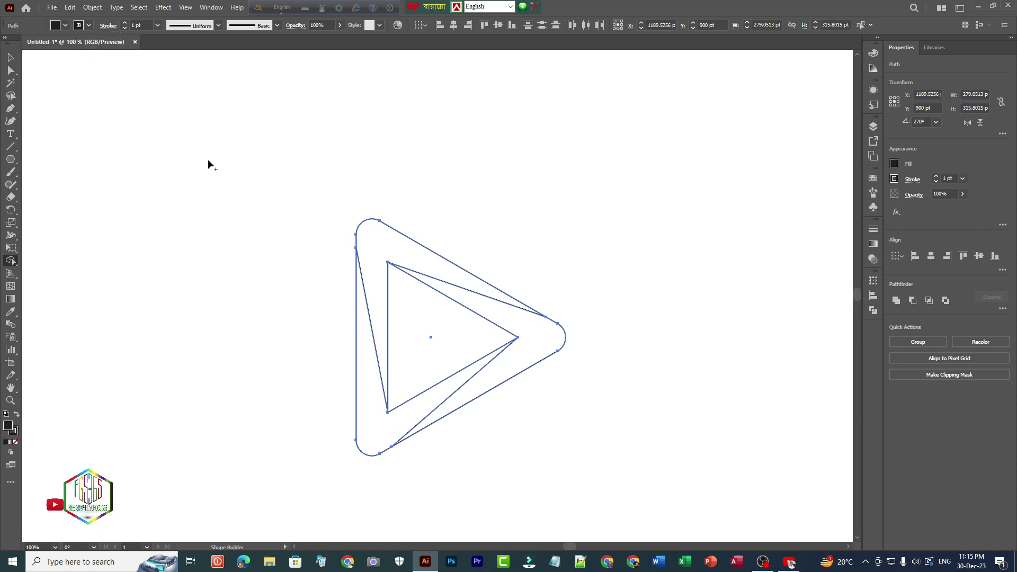
click(381, 256)
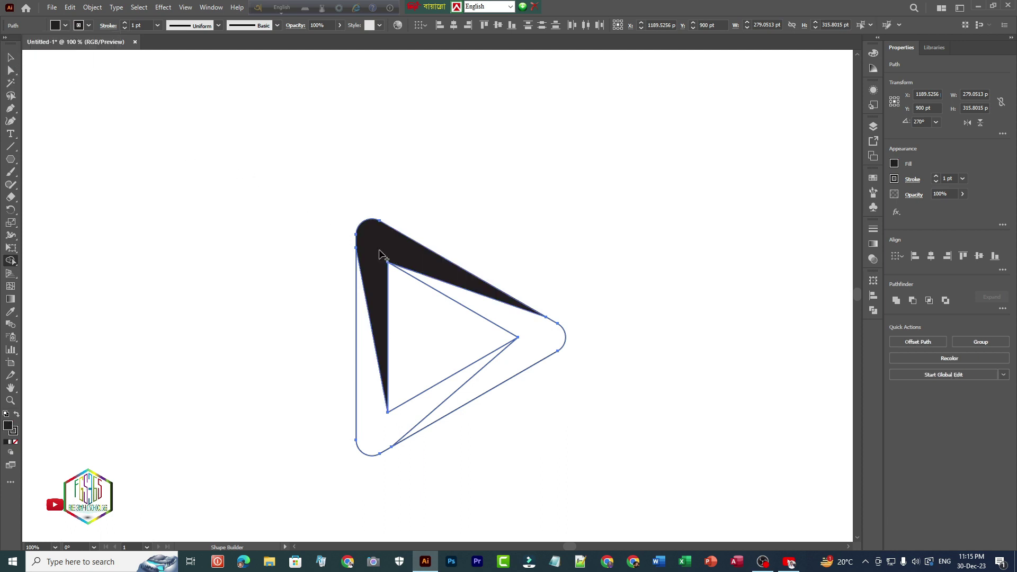
Switch the fill to red and build the region around the triangle's pointed tip with Shape Builder
click(65, 26)
click(37, 44)
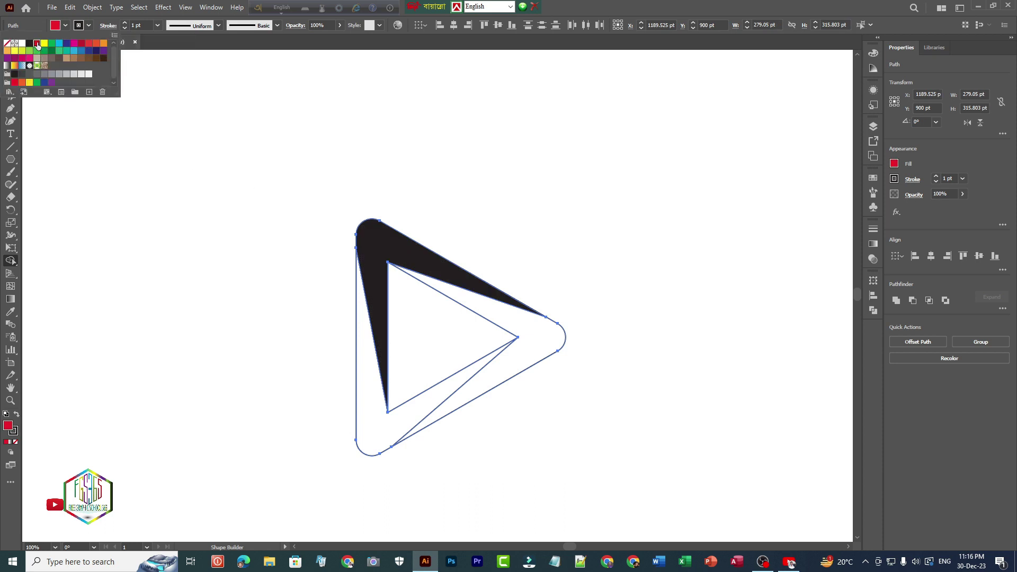
click(66, 25)
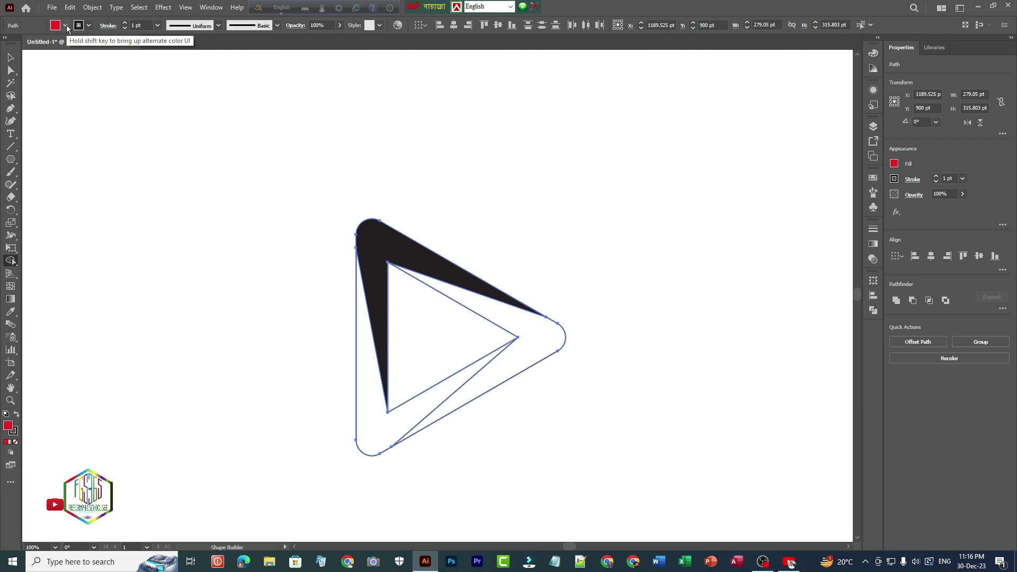
click(539, 341)
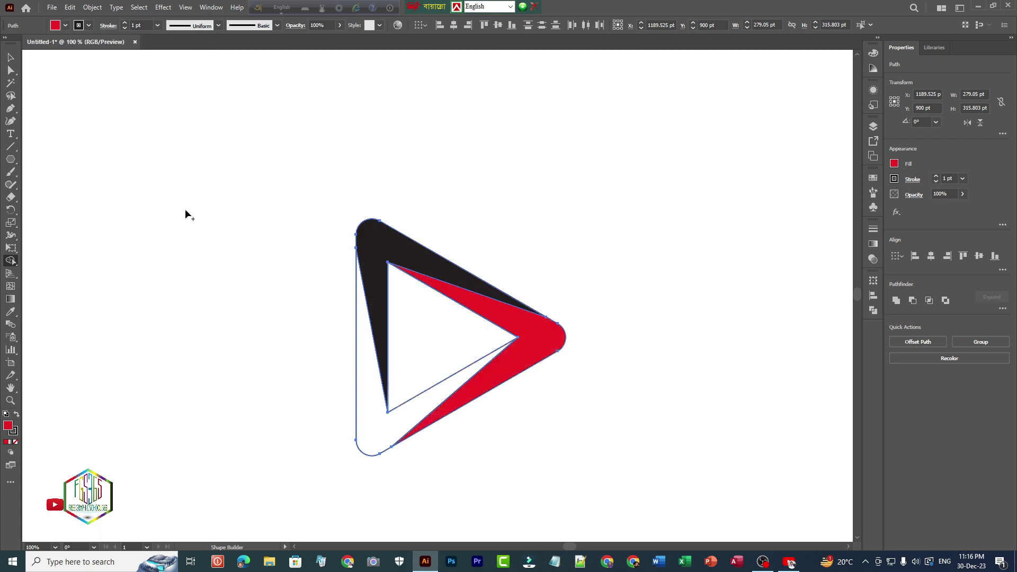
Switch the fill to green, build the region around the lower corner with Shape Builder, and deselect the artwork
click(65, 26)
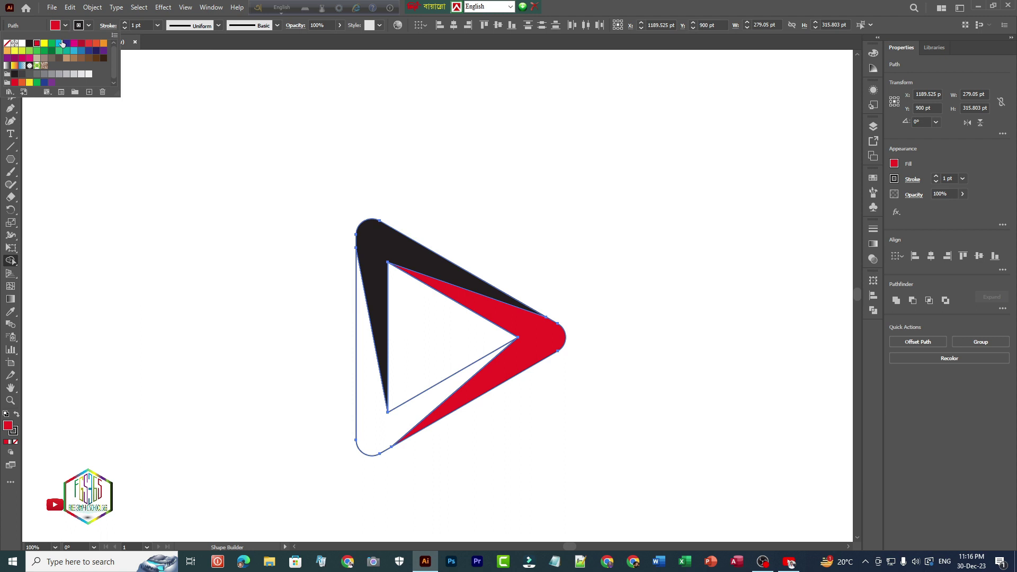
click(53, 42)
click(64, 26)
click(377, 422)
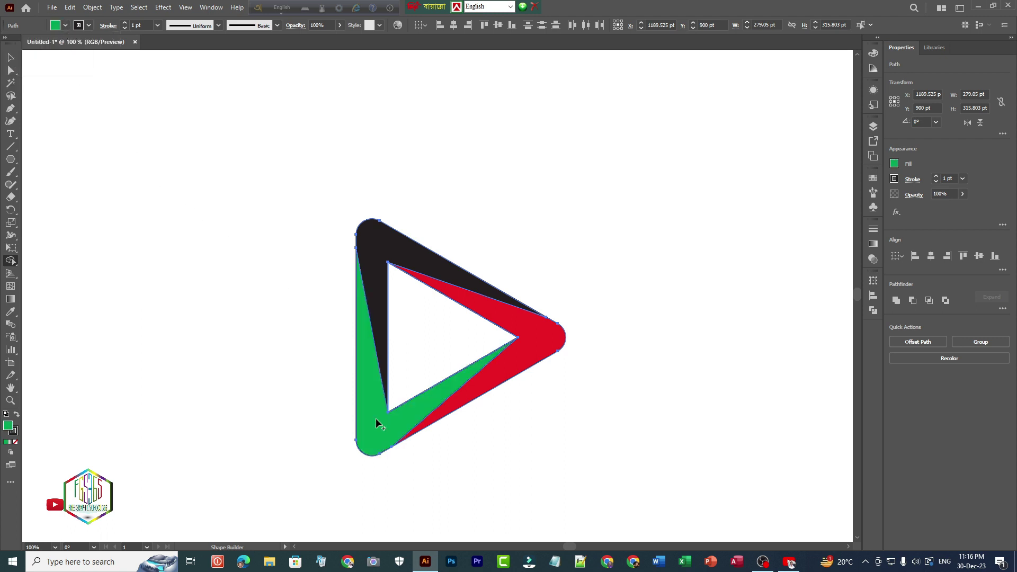
click(11, 57)
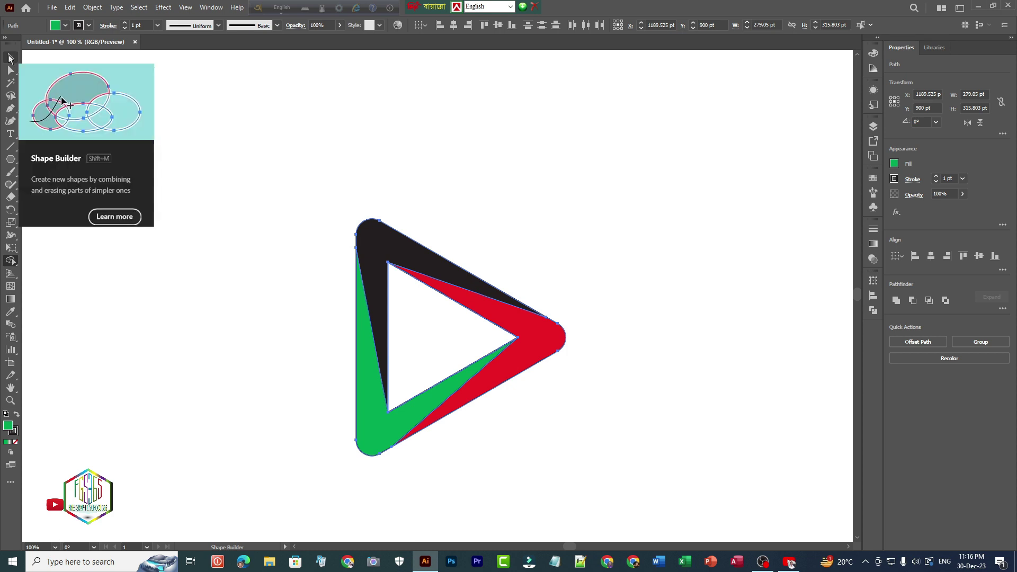
click(186, 150)
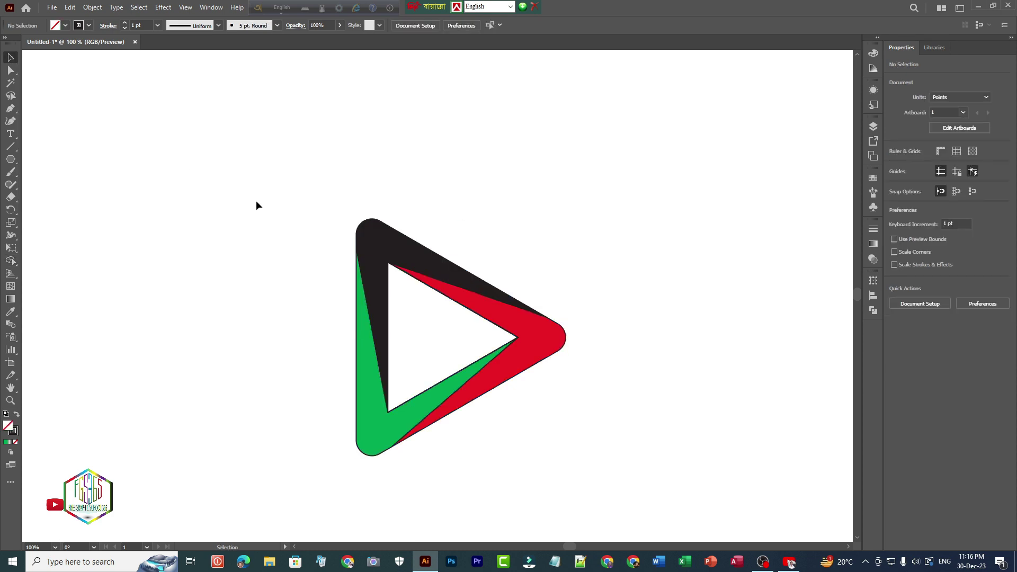
Select all the artwork, apply the White, Black gradient preset as its fill, and deselect it
drag(267, 207, 647, 469)
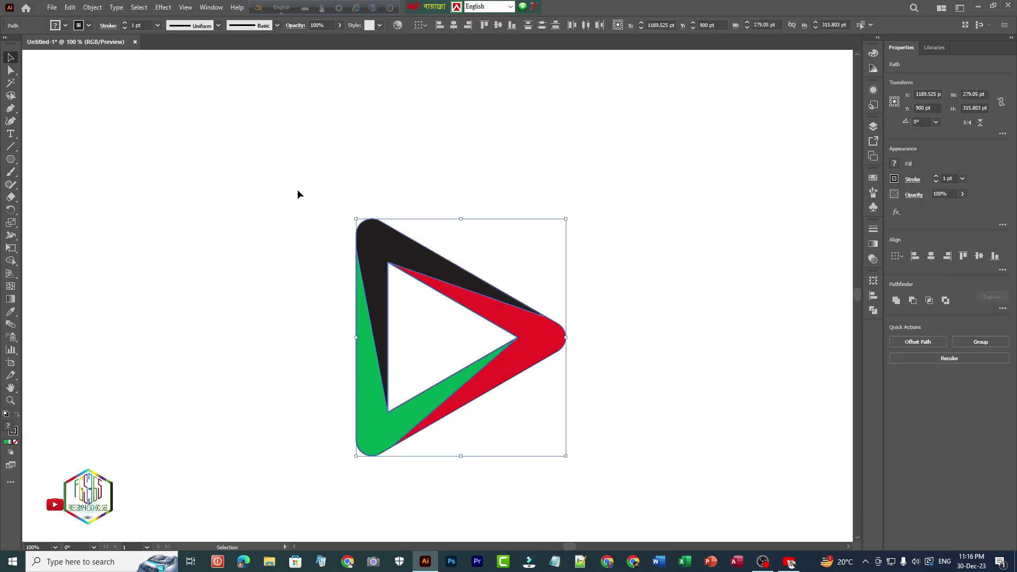
click(212, 8)
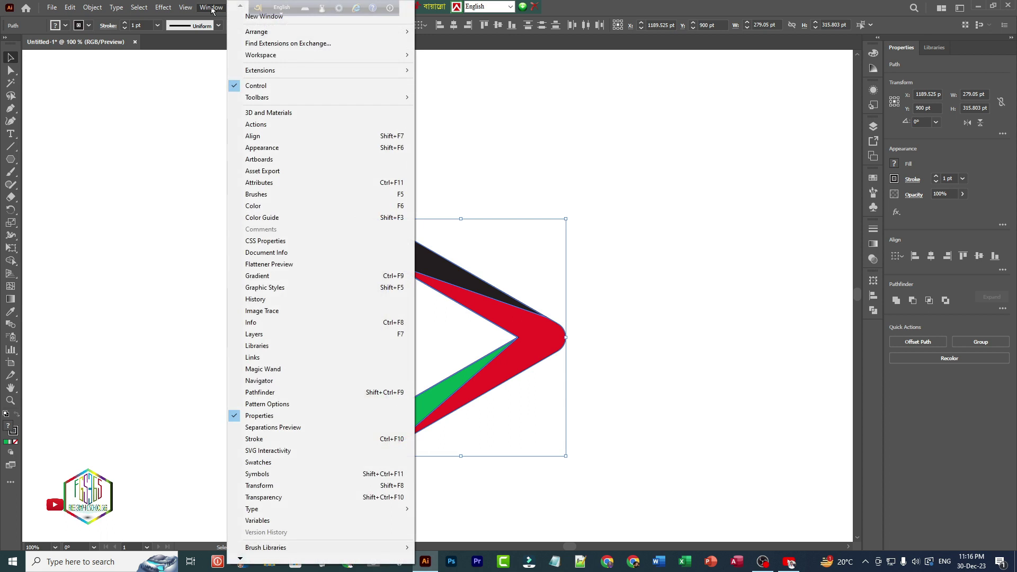
click(259, 277)
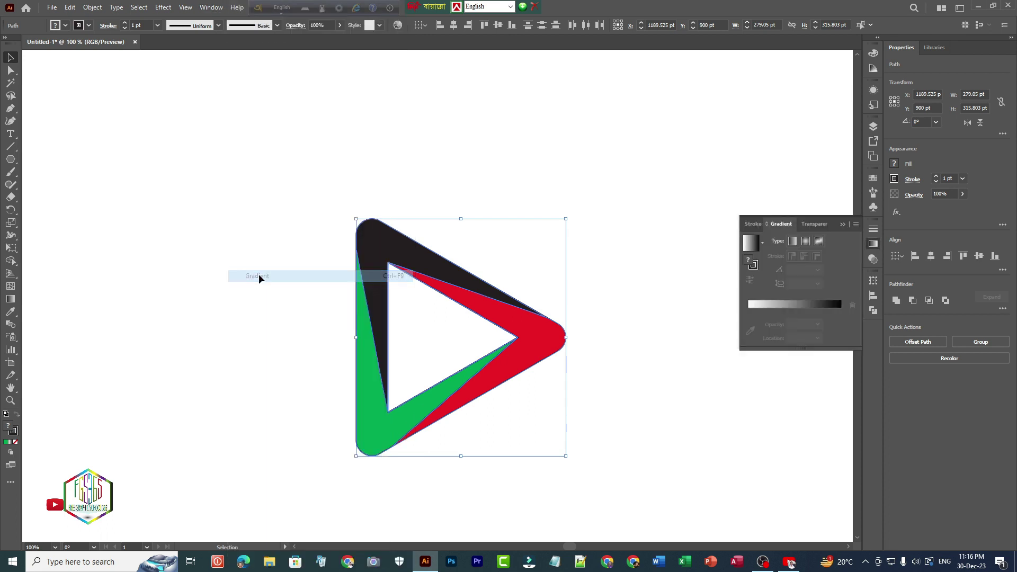
click(764, 243)
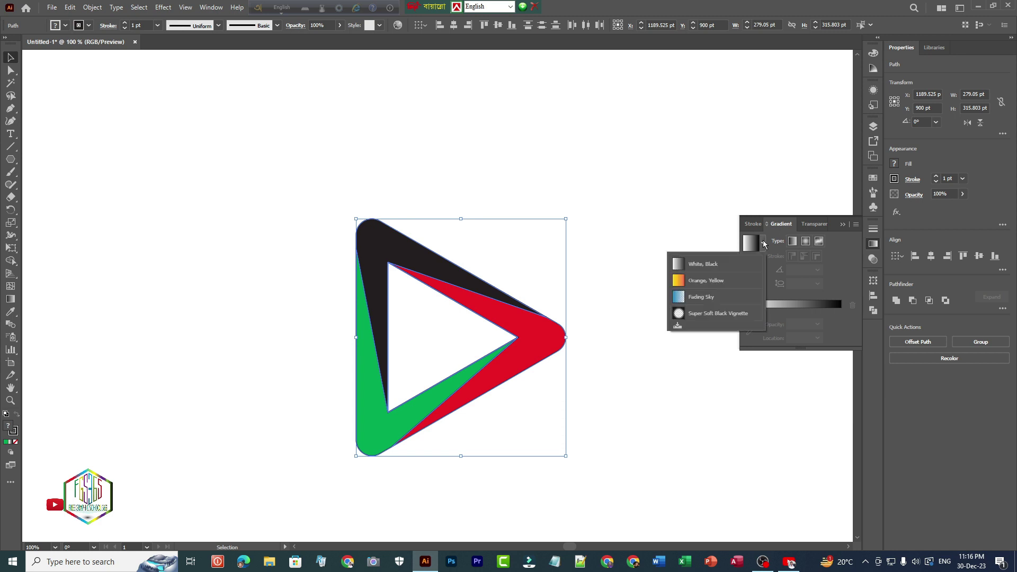
click(700, 264)
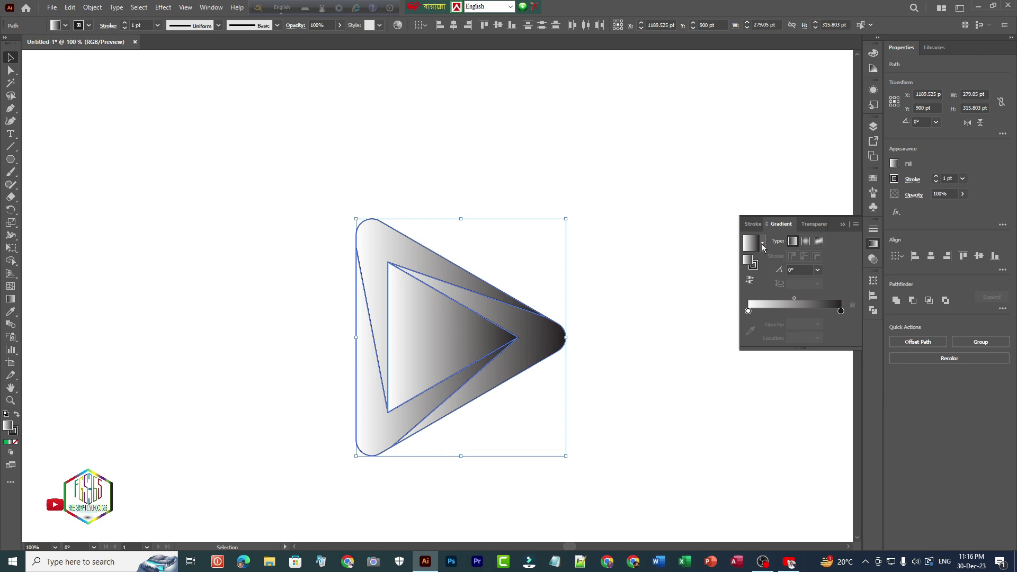
click(598, 264)
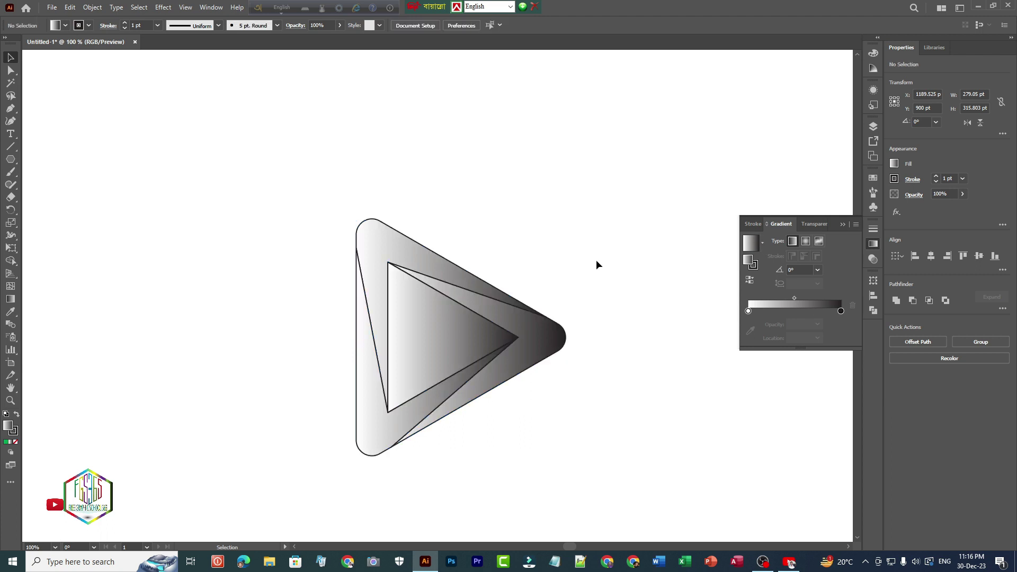
Pull the two stacked inner triangles out of the logo's centre and delete both
drag(430, 304, 591, 119)
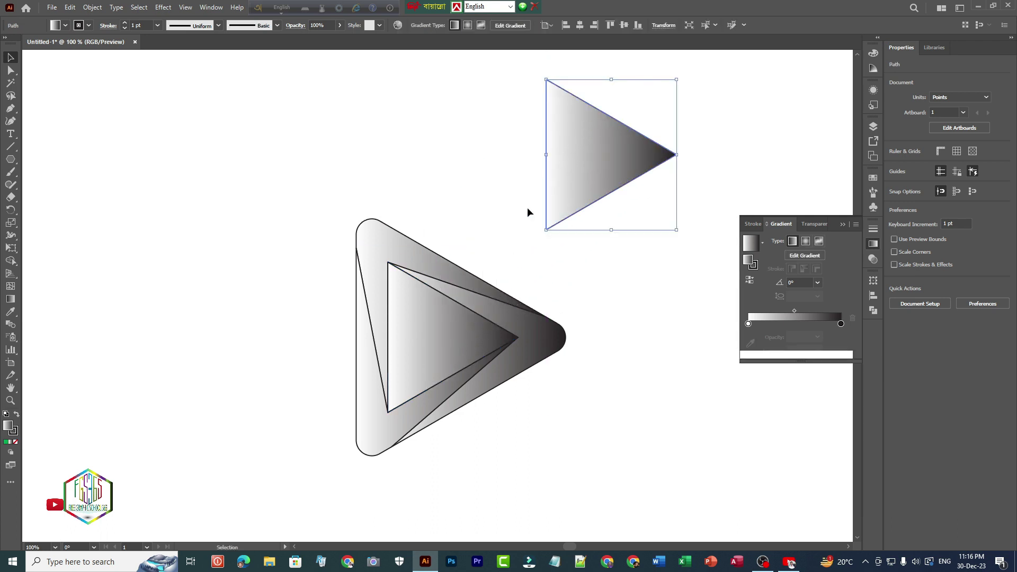
drag(432, 328, 593, 149)
shift+click(605, 189)
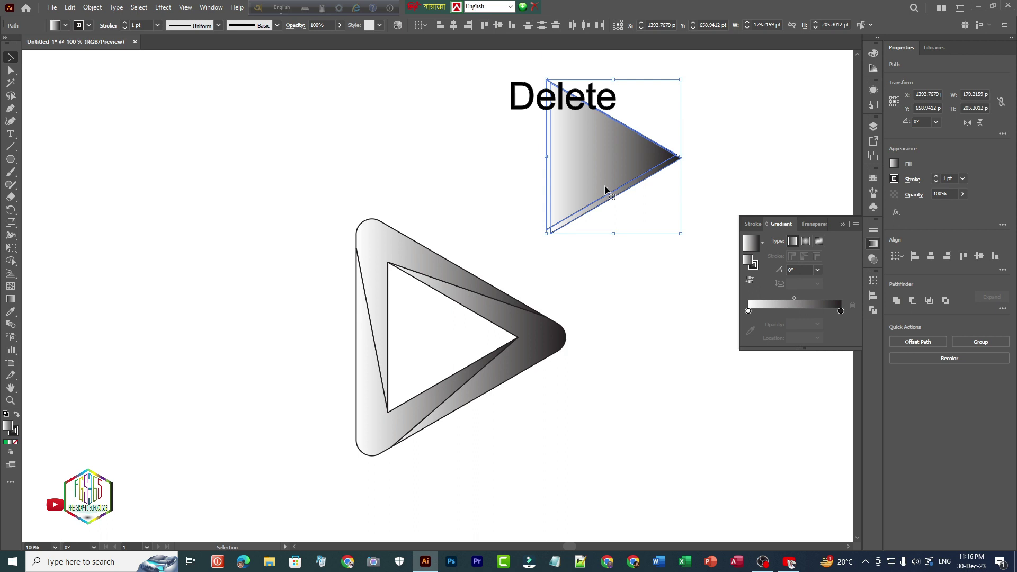
key(Delete)
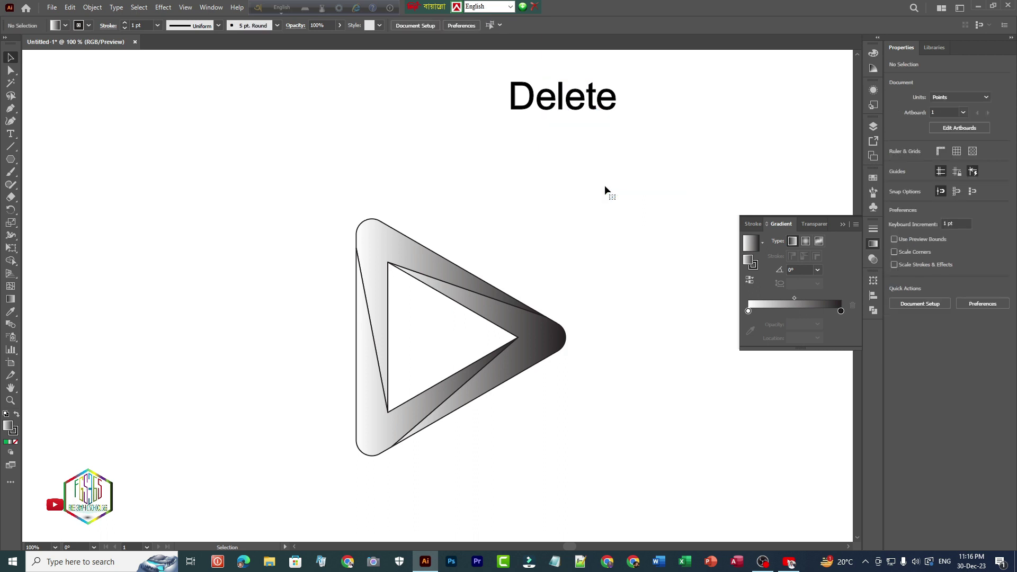
Recolour the upper-corner region's gradient with a yellow start stop and a light grey C=0 M=0 Y=0 K=5 end stop
click(392, 255)
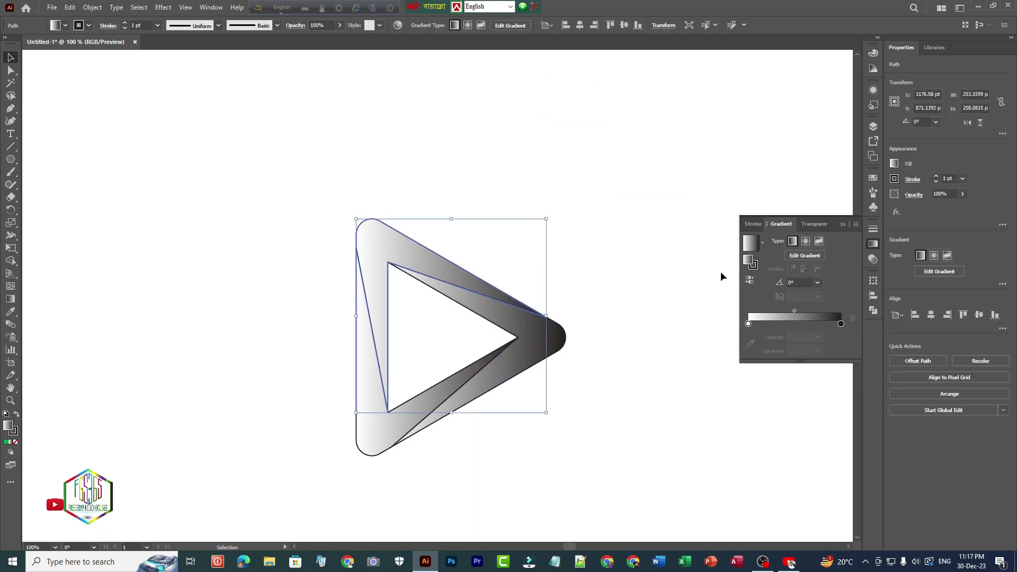
click(748, 324)
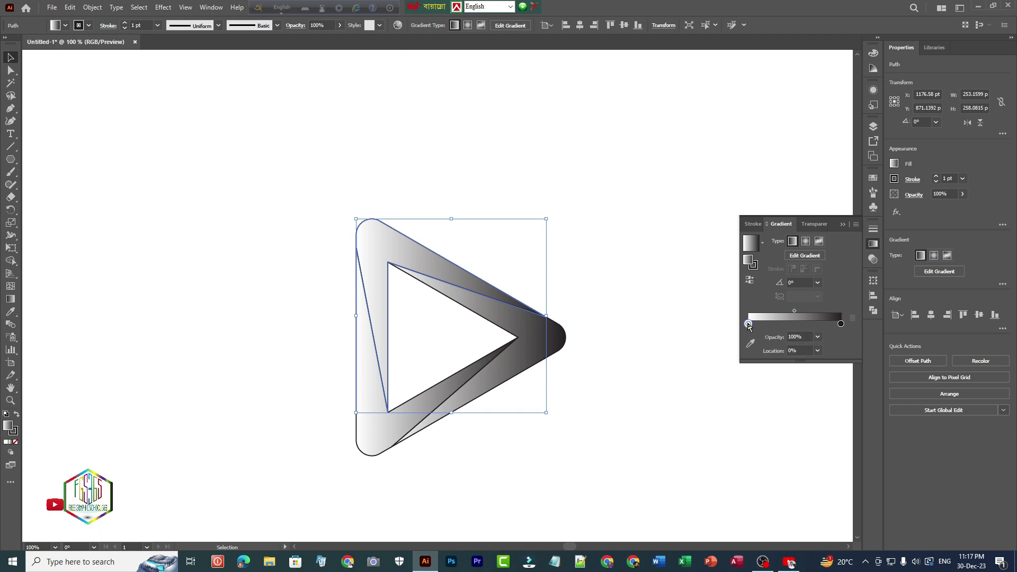
double_click(748, 324)
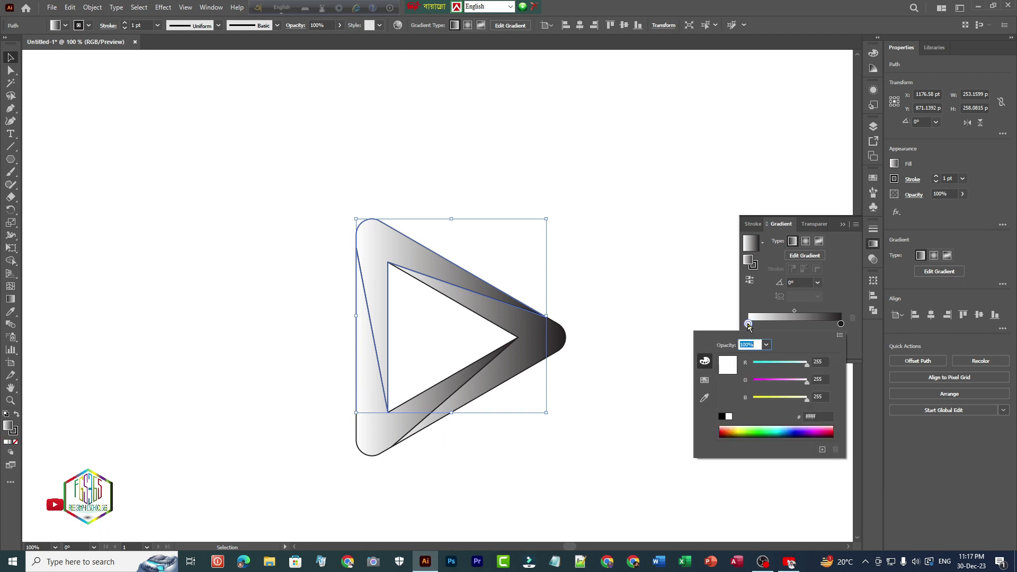
click(704, 381)
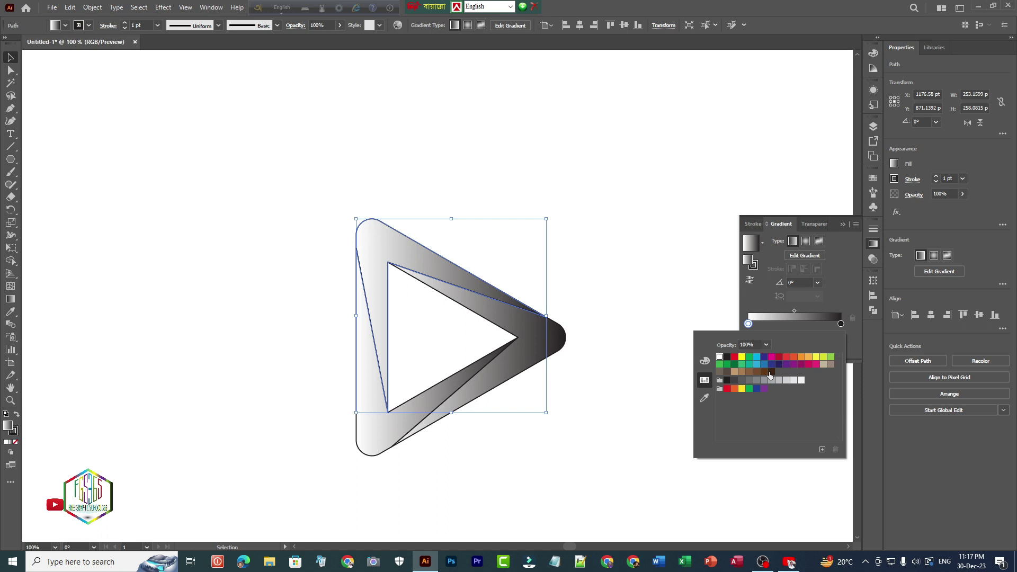
click(743, 359)
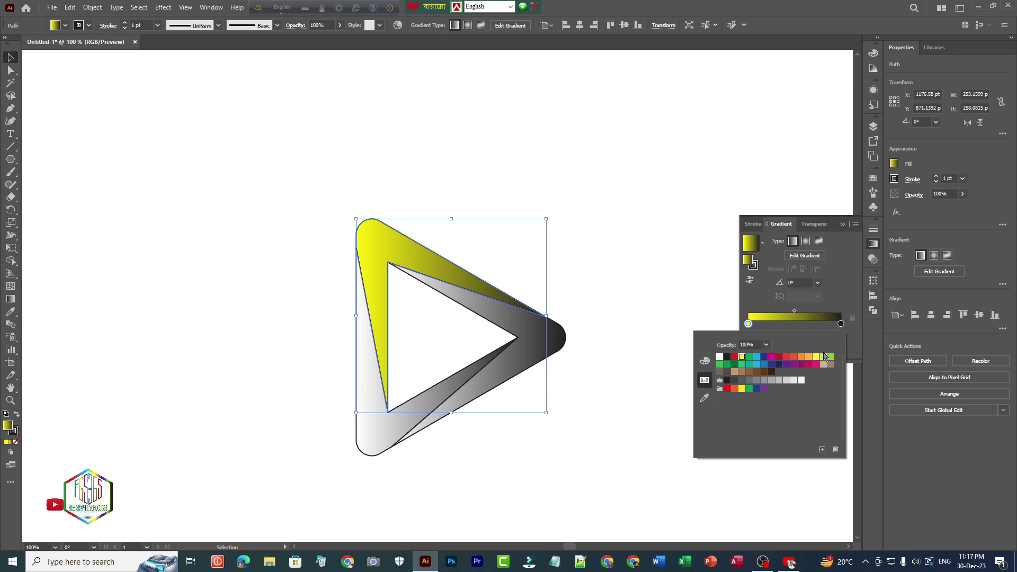
click(841, 326)
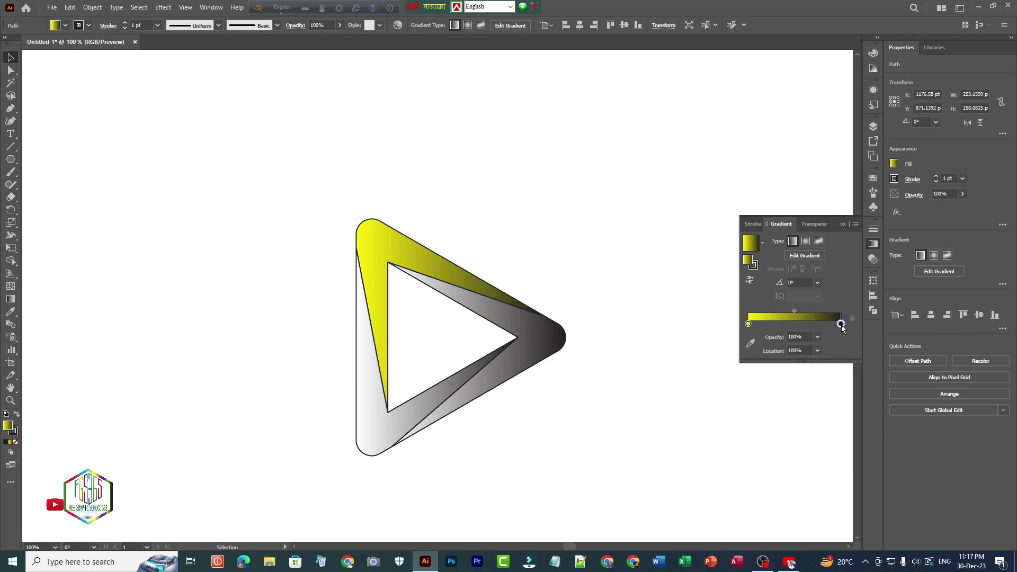
double_click(841, 324)
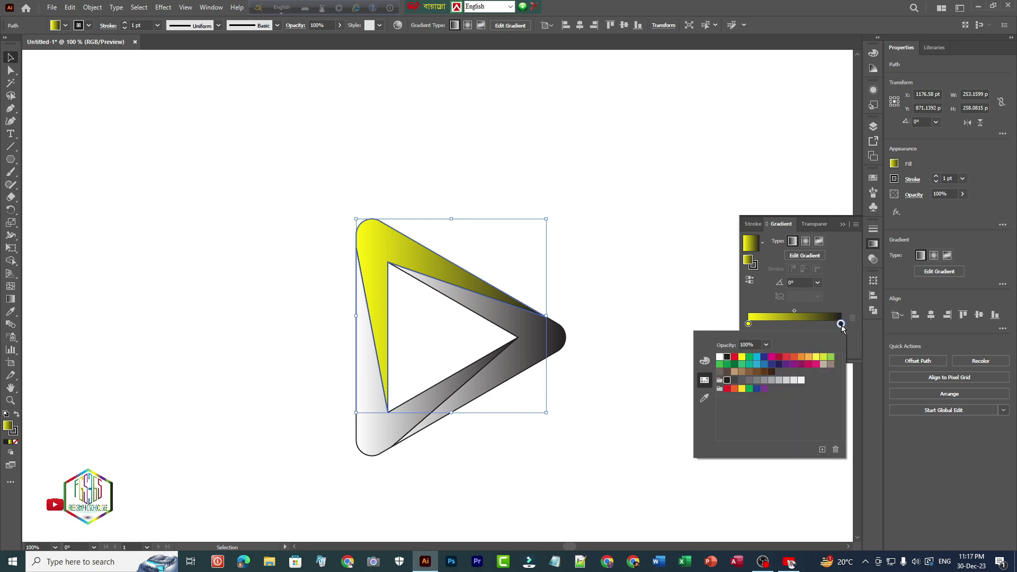
click(801, 382)
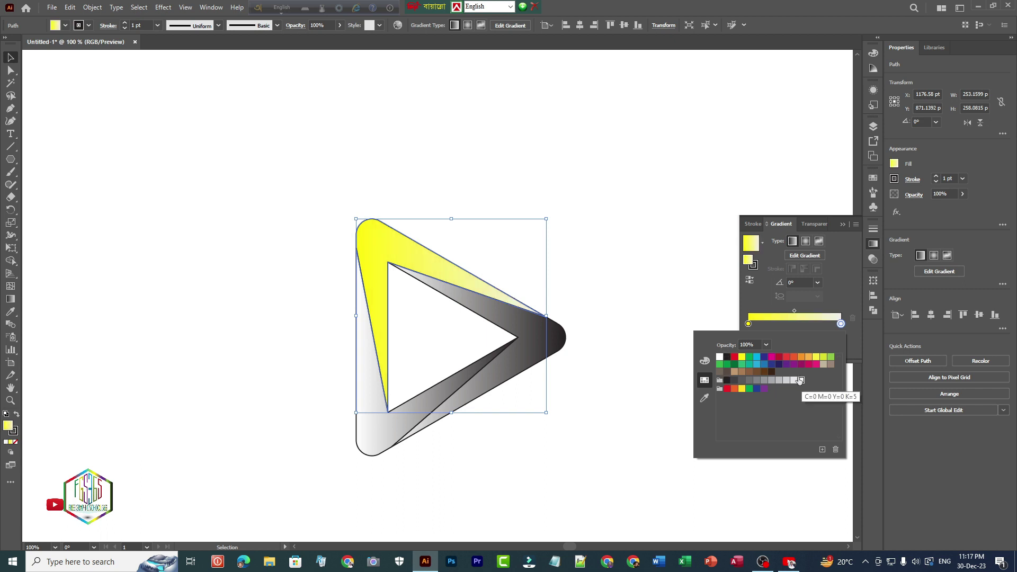
click(714, 313)
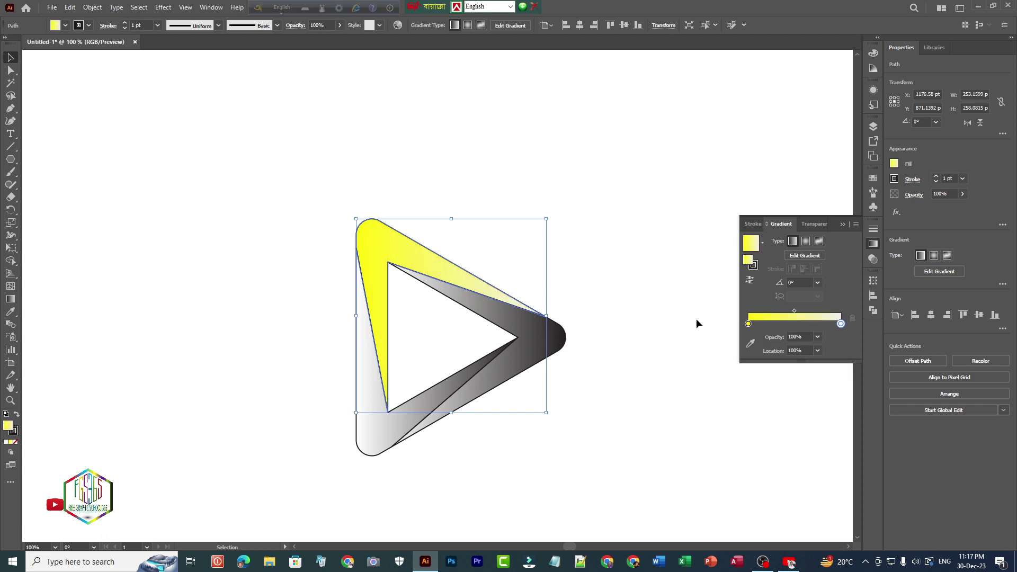
Recolour the gradient of the region around the pointed tip with a red start stop and a light grey end stop
click(530, 348)
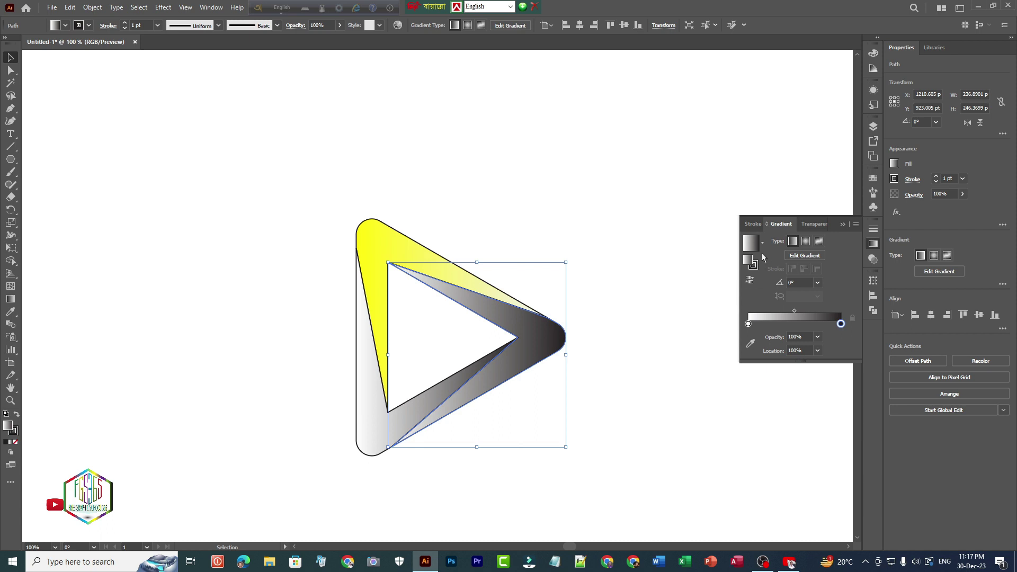
double_click(748, 324)
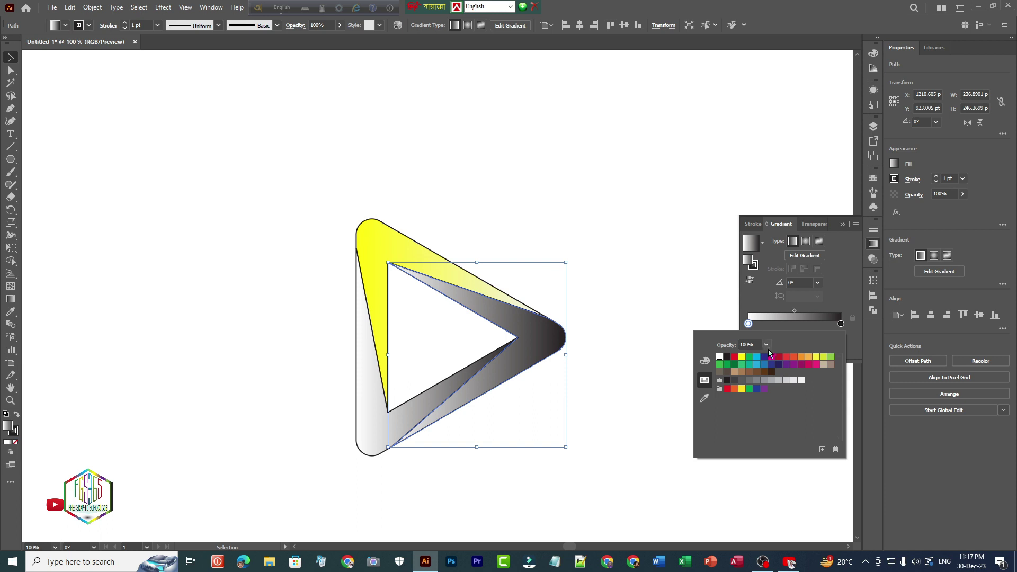
click(735, 358)
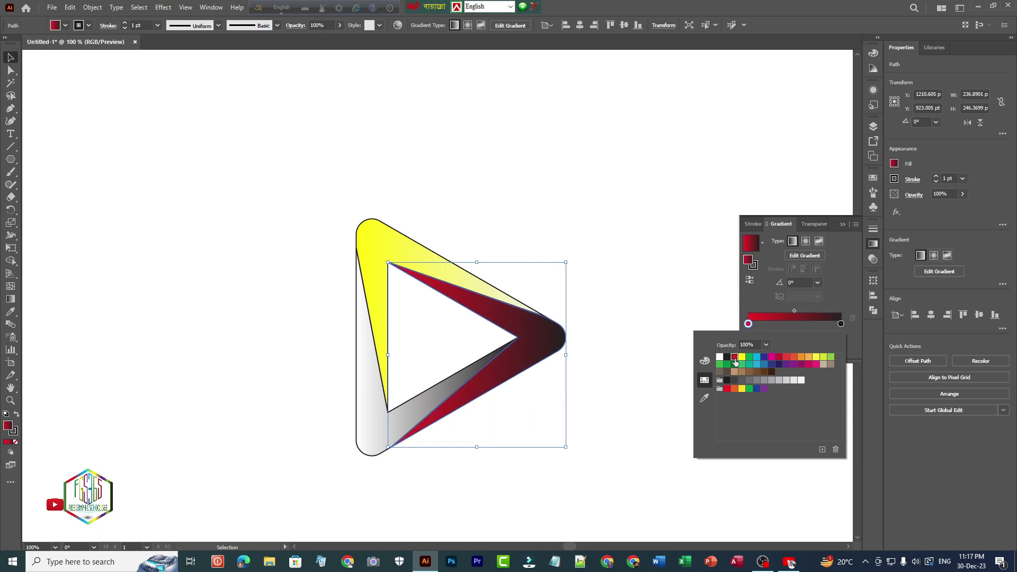
click(841, 324)
double_click(841, 324)
click(801, 380)
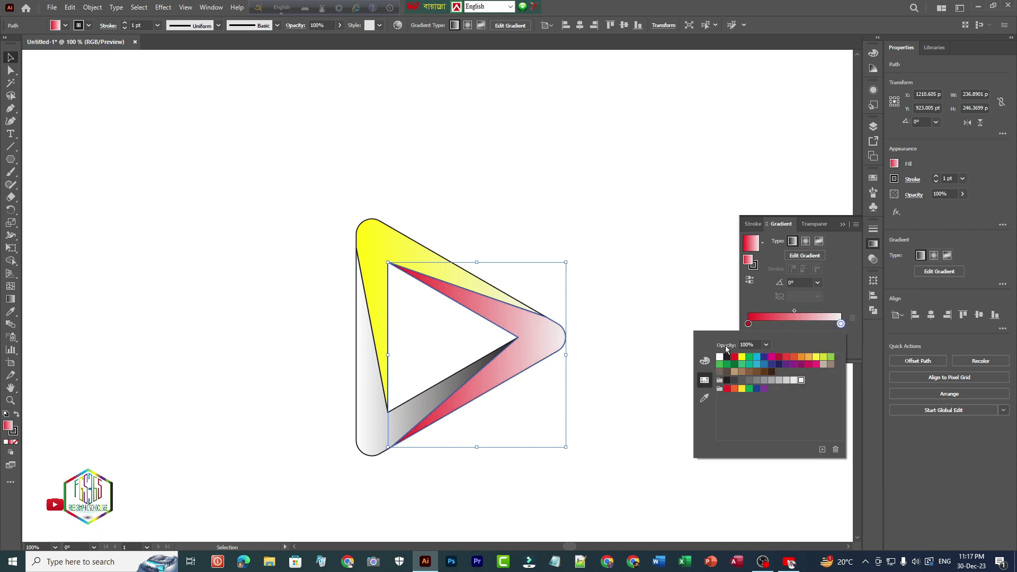
click(714, 304)
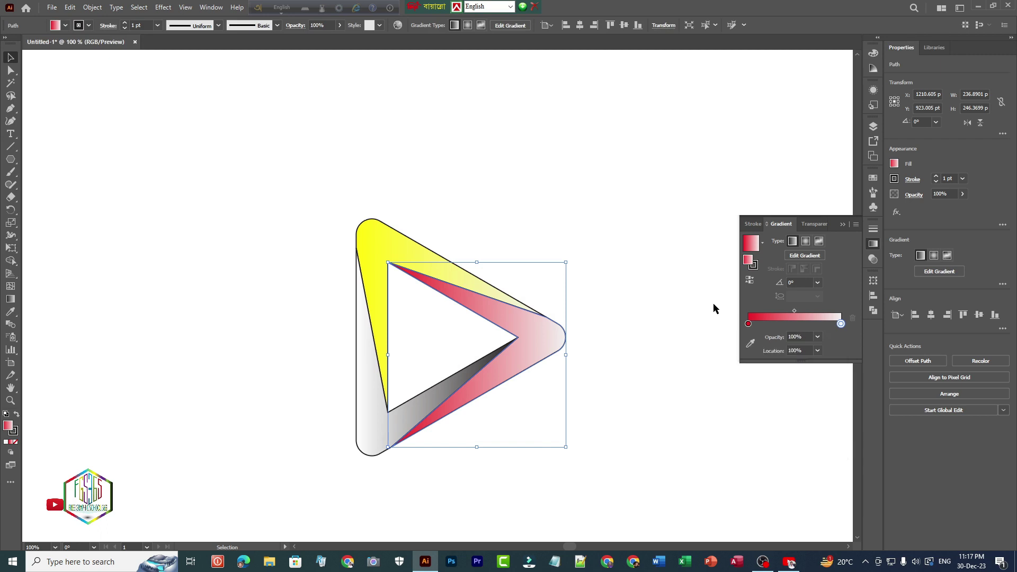
Recolour the lower-corner region's gradient with a green C=75 M=0 Y=100 K=0 start stop and a light grey end stop
click(368, 403)
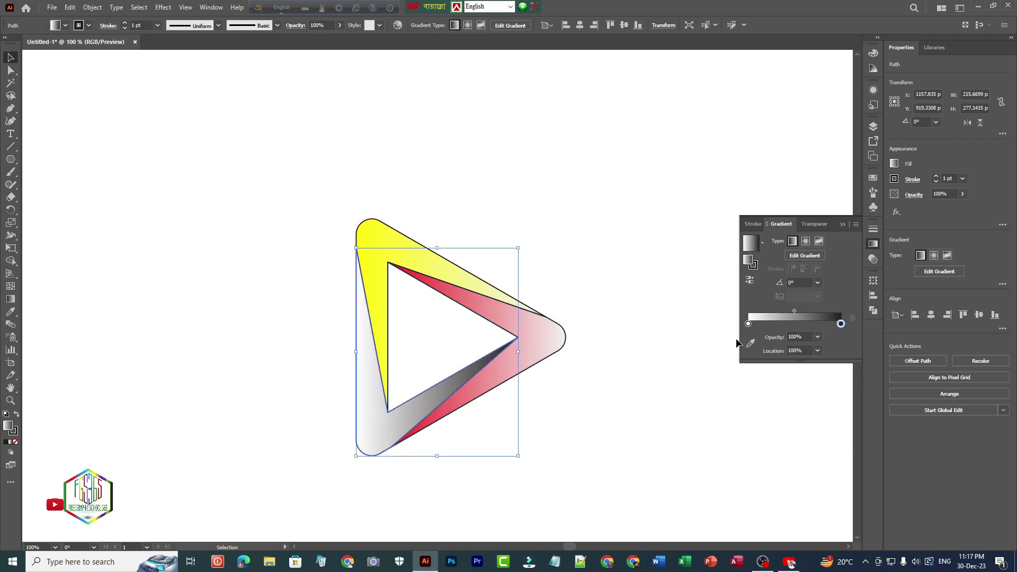
click(748, 324)
double_click(748, 324)
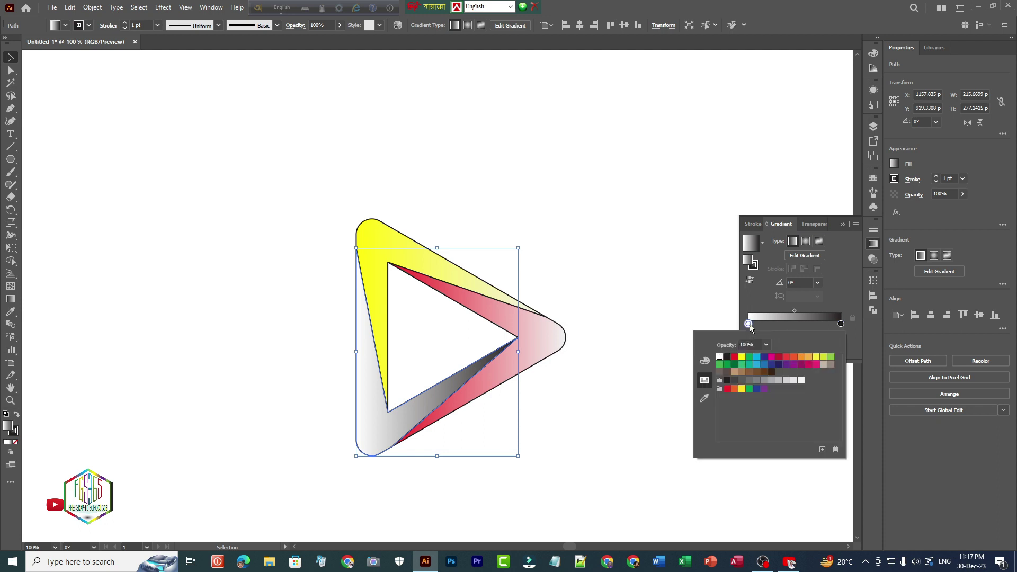
click(719, 365)
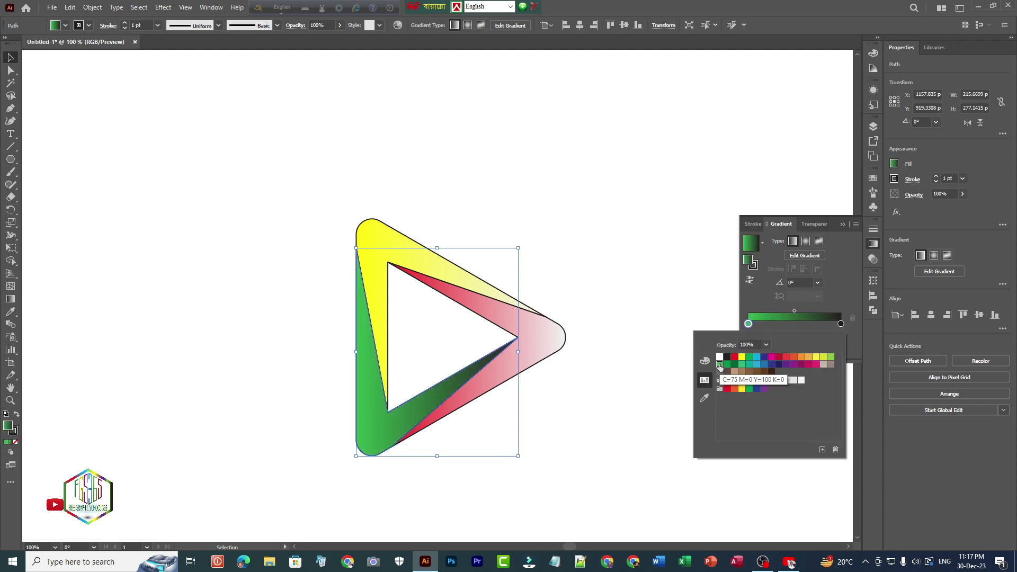
click(841, 324)
double_click(841, 324)
click(801, 381)
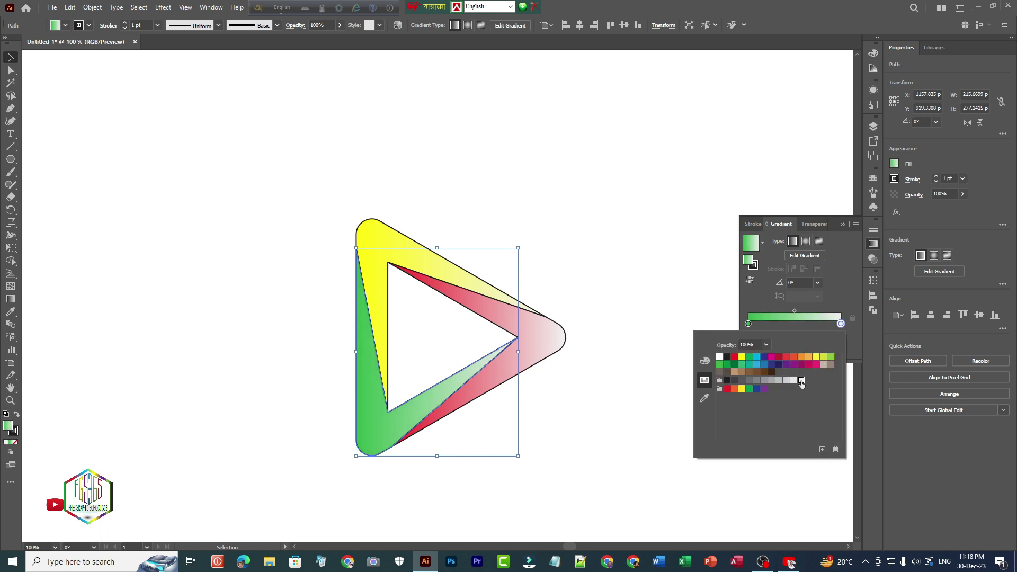
click(707, 276)
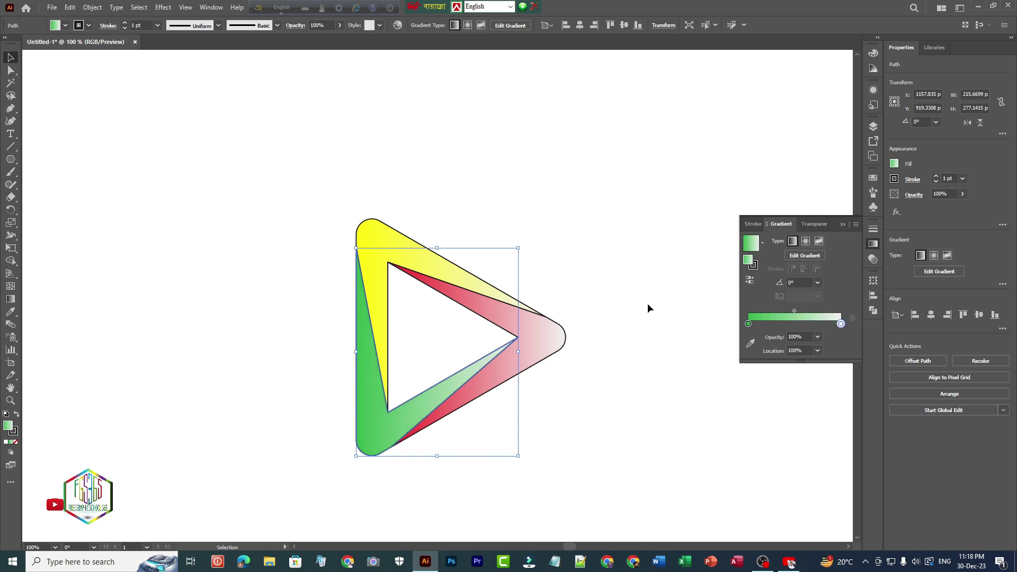
Redraw the yellow region's gradient with the Gradient tool, almost horizontally from the upper corner towards the tip, at about 0.9°
click(381, 233)
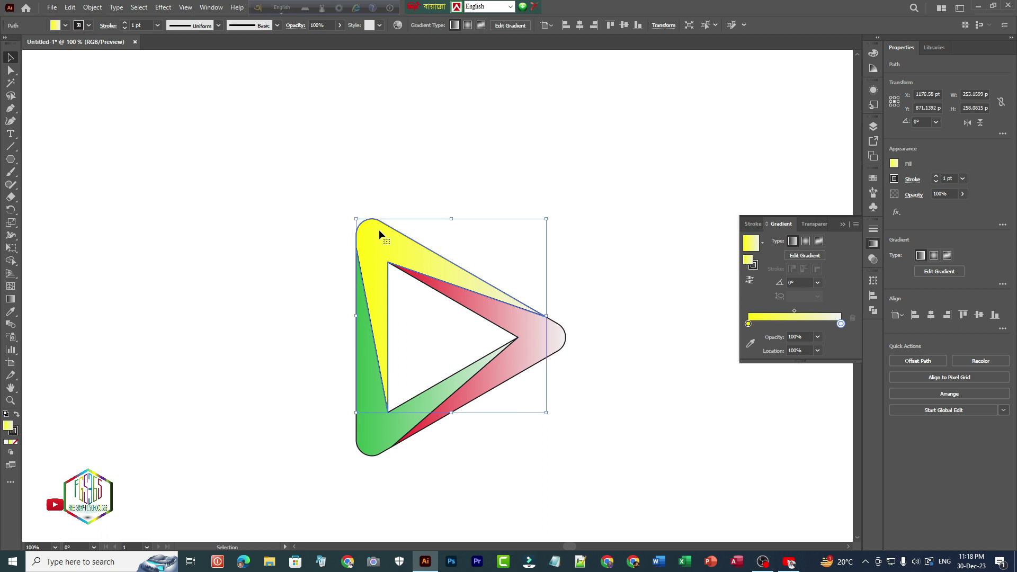
click(10, 299)
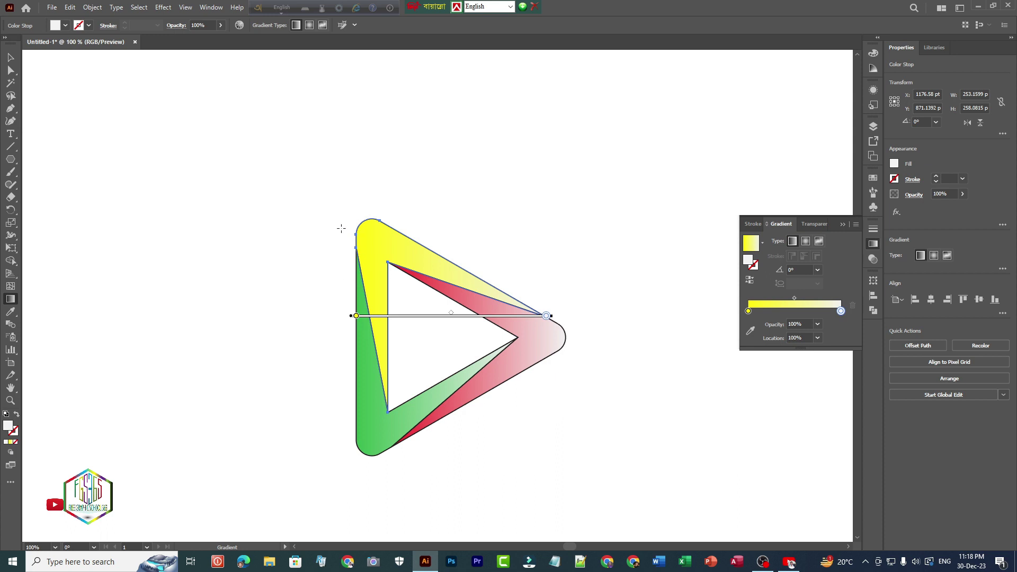
mouse_move(342, 235)
mouse_down()
mouse_move(529, 275)
mouse_move(513, 265)
mouse_move(552, 253)
mouse_move(508, 247)
mouse_move(496, 230)
mouse_move(510, 231)
mouse_up()
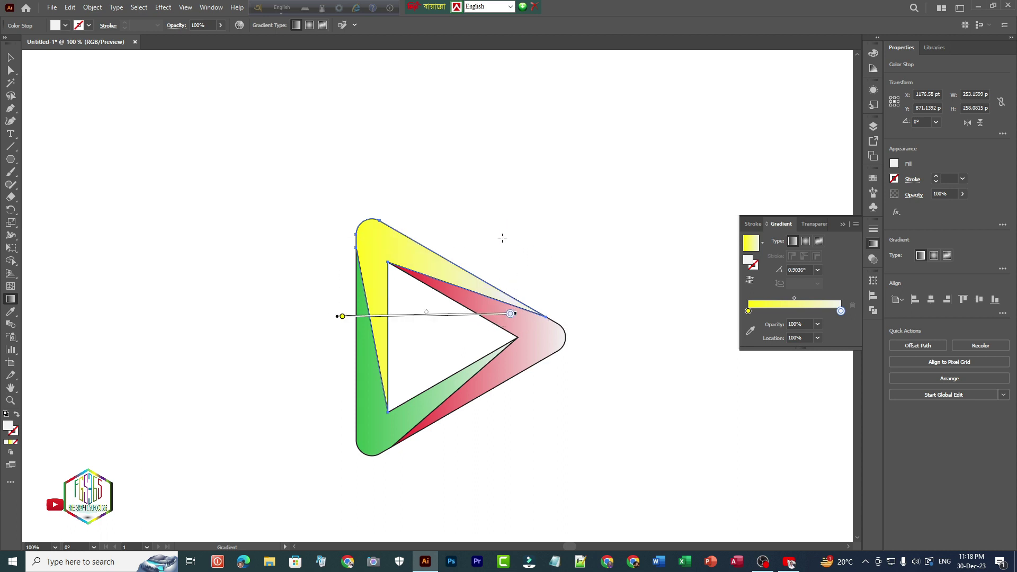
click(11, 57)
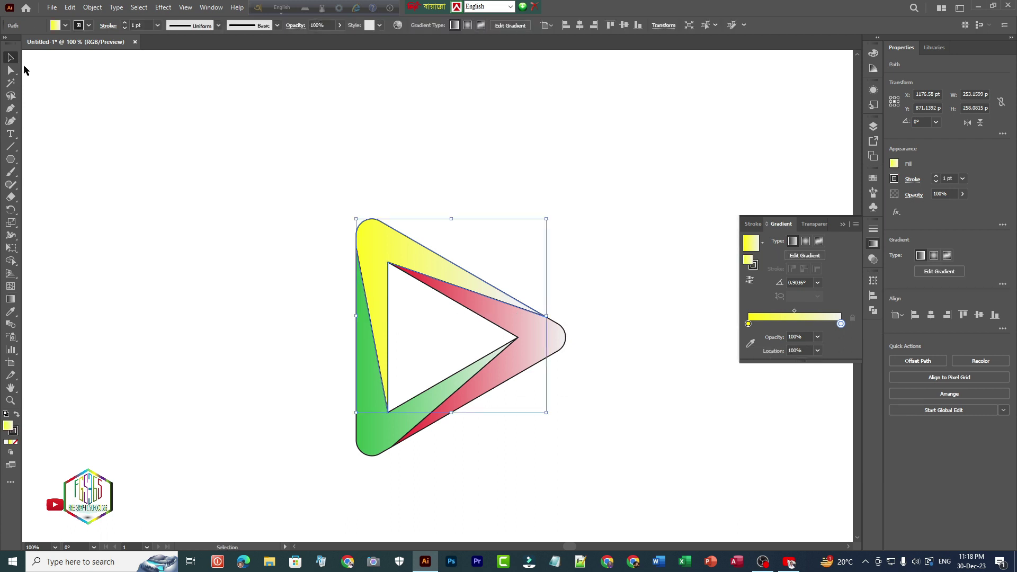
Redraw the red region's gradient from the pointed tip diagonally towards the lower corner at about -139°, and deselect the artwork
click(557, 337)
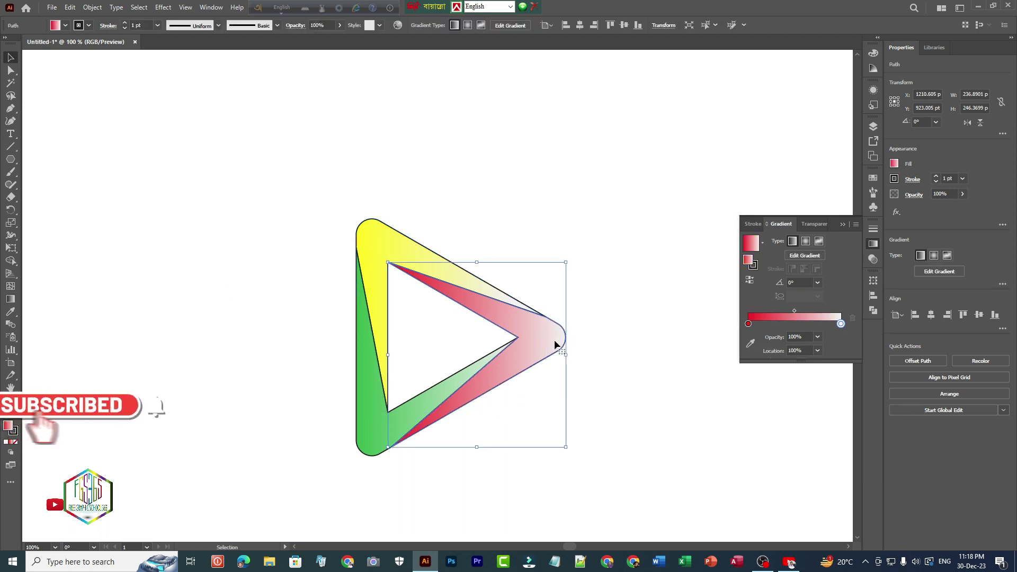
click(10, 299)
mouse_move(583, 339)
mouse_down()
mouse_move(417, 338)
mouse_move(390, 371)
mouse_move(382, 450)
mouse_move(412, 482)
mouse_move(469, 440)
mouse_move(468, 458)
mouse_move(479, 437)
mouse_move(448, 458)
mouse_up()
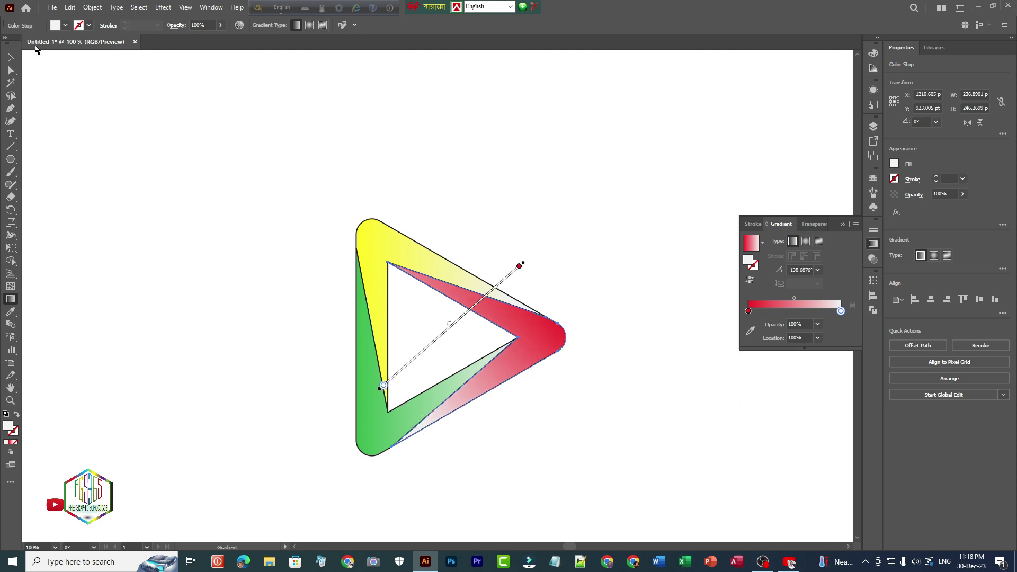
click(11, 57)
click(202, 224)
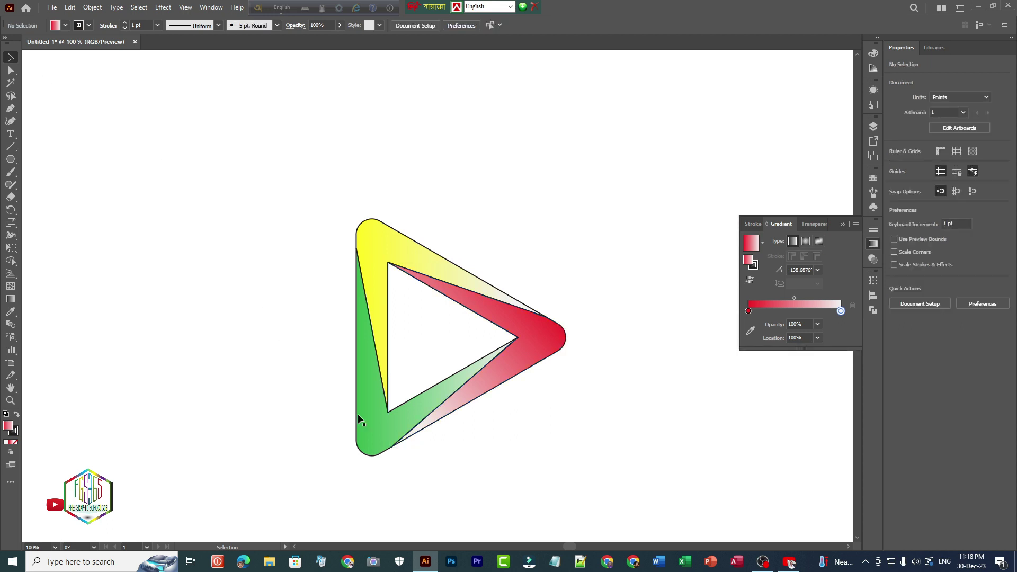
Redraw the green region's gradient with the Gradient tool from the lower corner upward at about 99.8°, and deselect the artwork
click(370, 417)
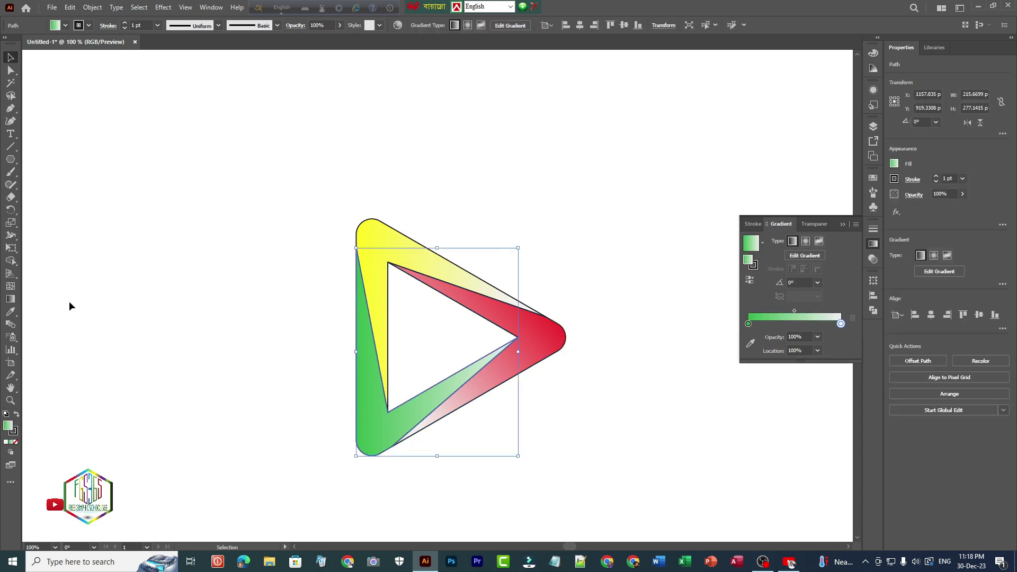
click(11, 300)
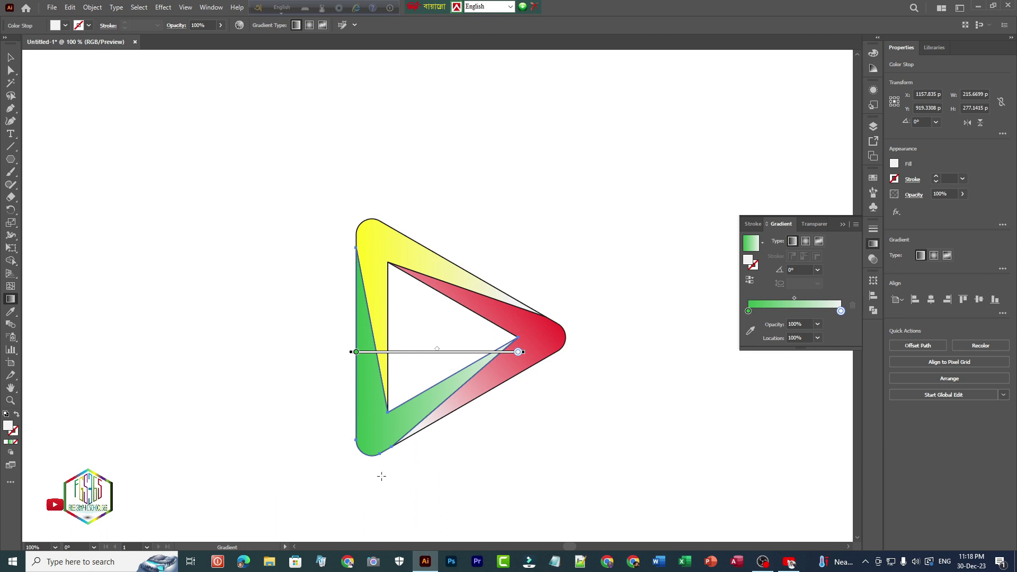
mouse_move(348, 453)
mouse_down()
mouse_move(341, 272)
mouse_move(304, 291)
mouse_move(315, 301)
mouse_move(310, 286)
mouse_move(309, 294)
mouse_move(324, 277)
mouse_move(320, 296)
mouse_up()
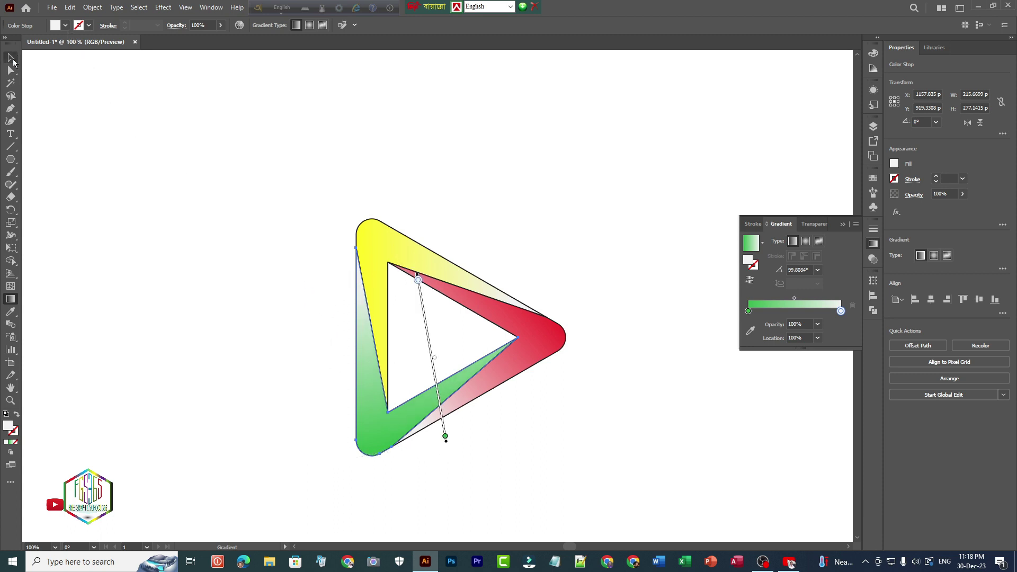
click(9, 58)
click(263, 190)
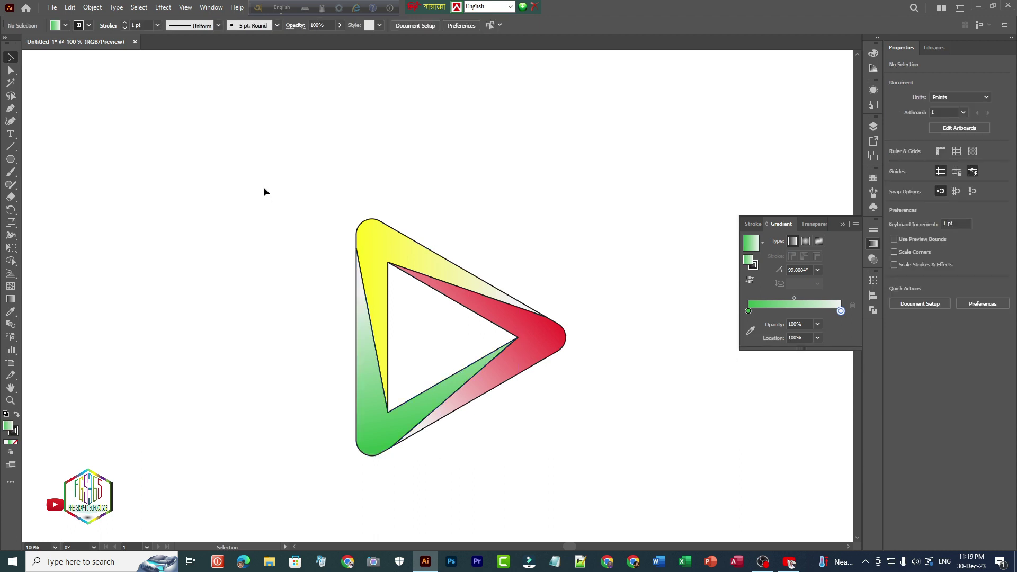
Remove the black stroke from all three regions of the triangle logo by setting it to None
drag(258, 182, 582, 453)
click(89, 24)
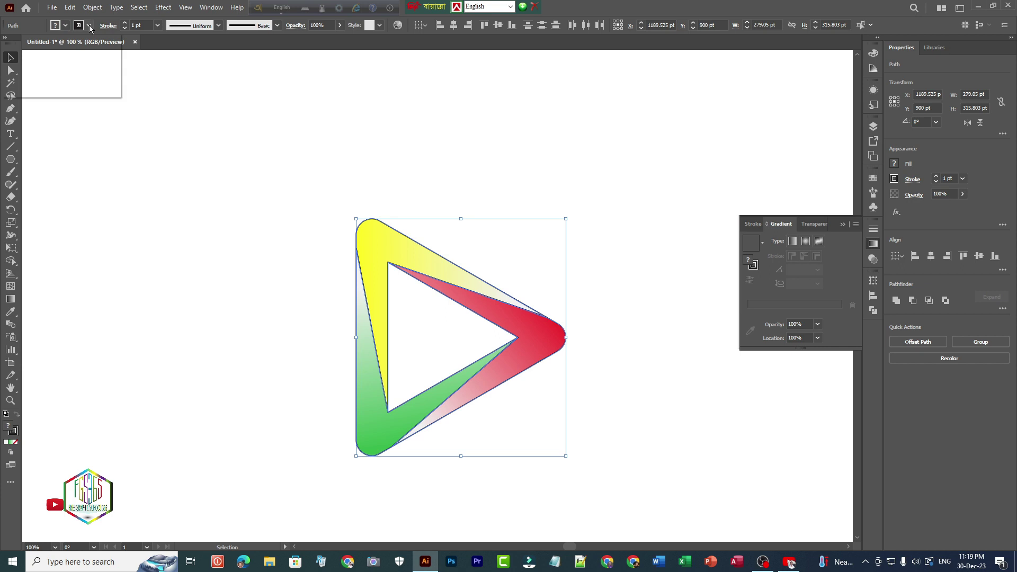
click(10, 45)
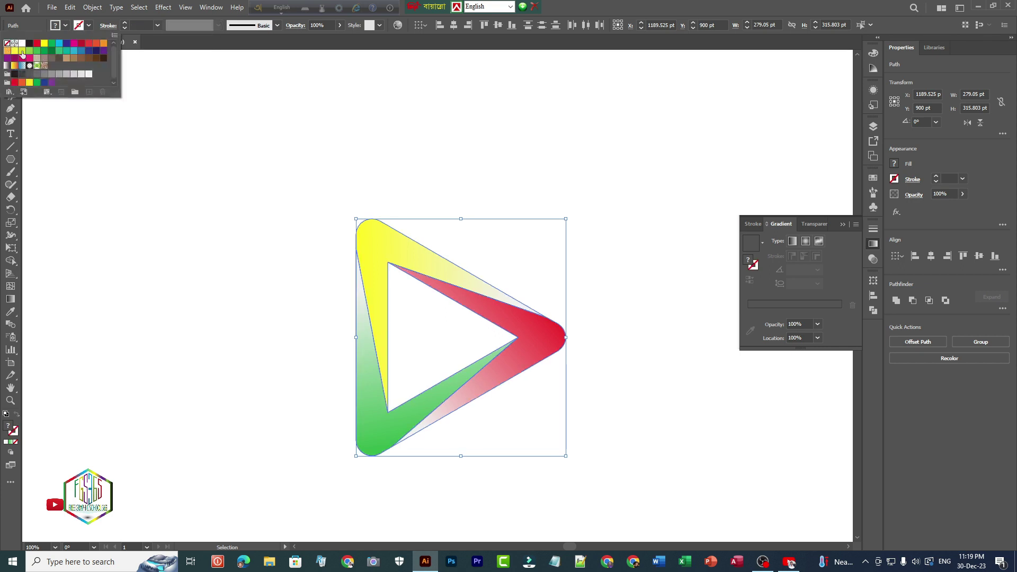
click(89, 25)
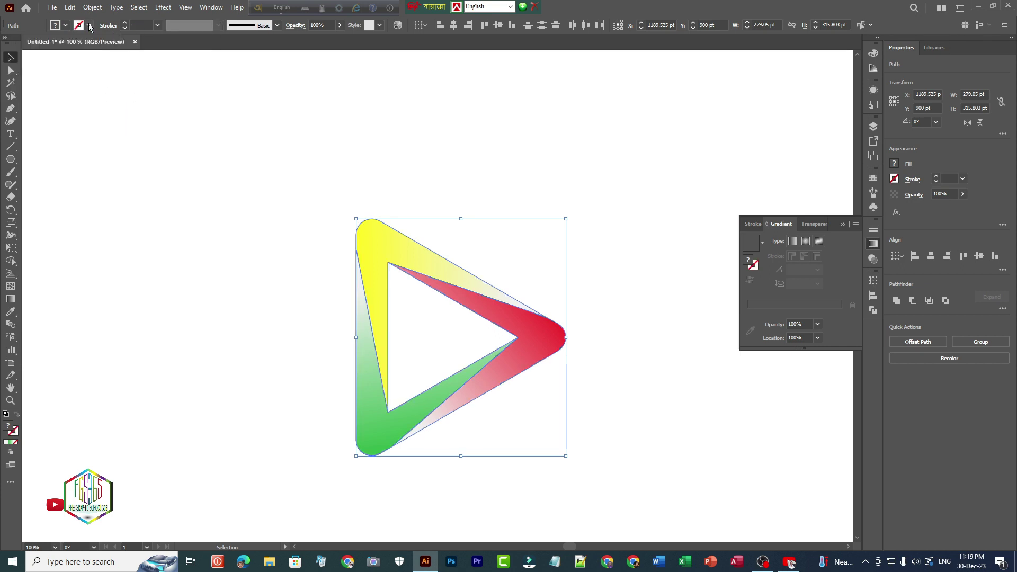
click(186, 175)
Group the three logo regions and move the group straight up by about 143 pt, leaving free space below
drag(262, 185, 603, 464)
right_click(456, 274)
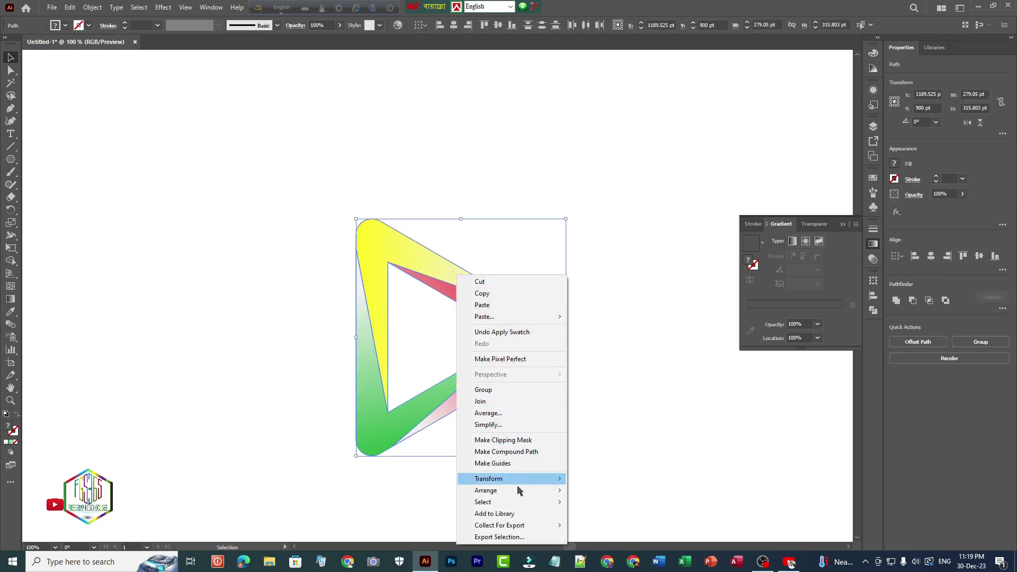
click(524, 396)
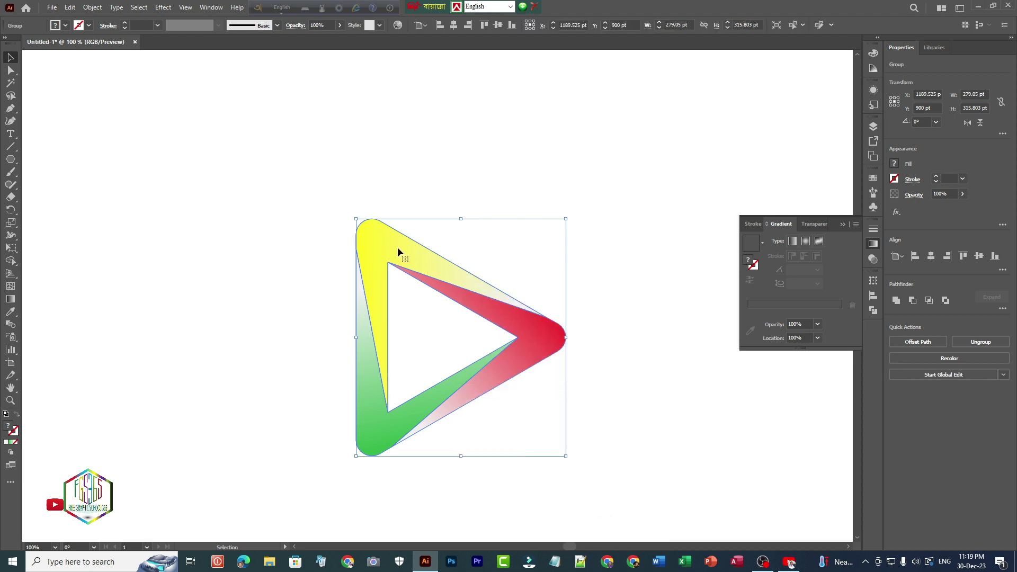
drag(398, 247, 396, 143)
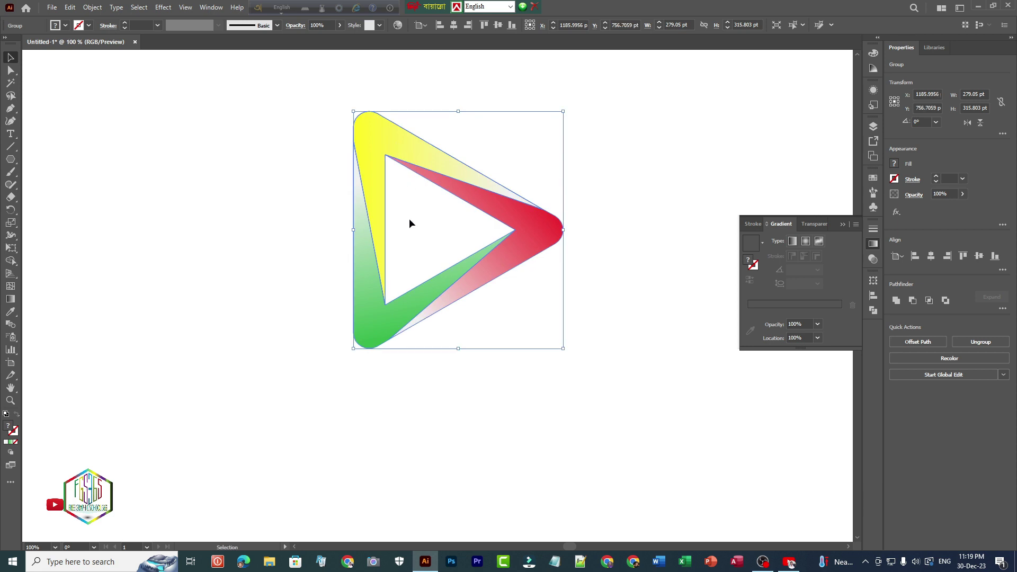
click(293, 273)
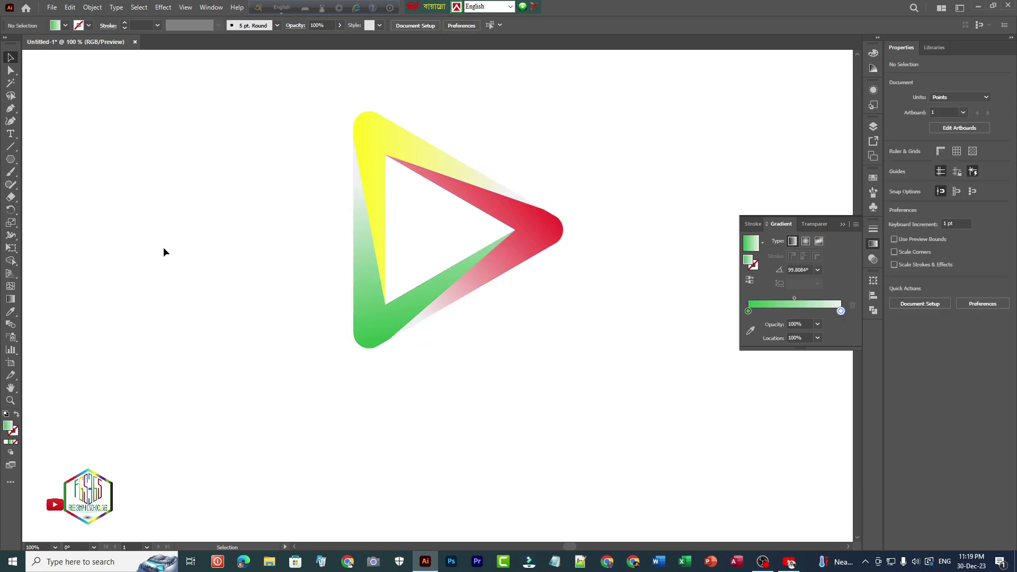
Draw a circle about 299 pt in diameter with the Ellipse tool in the empty area beside the triangle logo
click(9, 162)
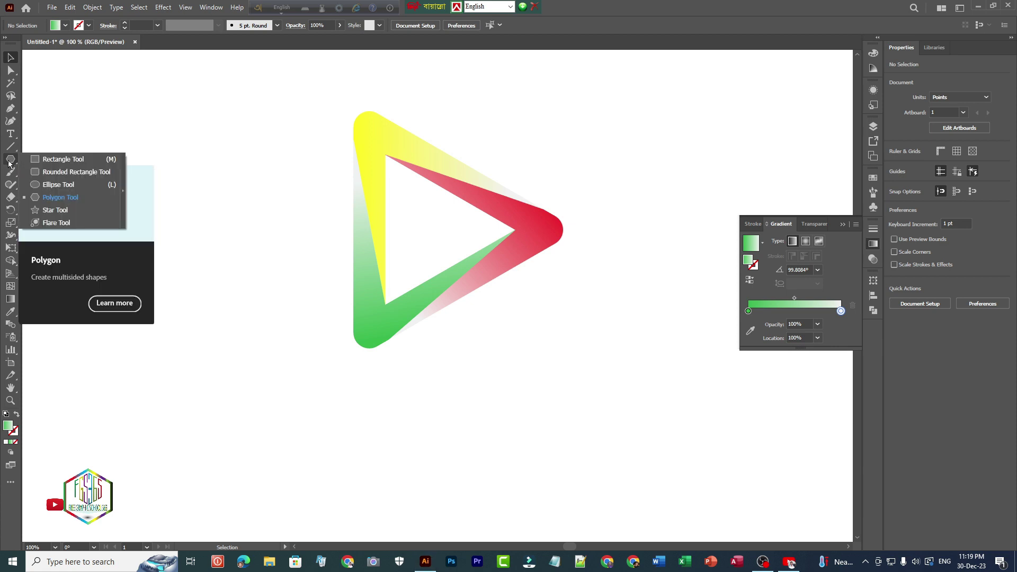
click(45, 187)
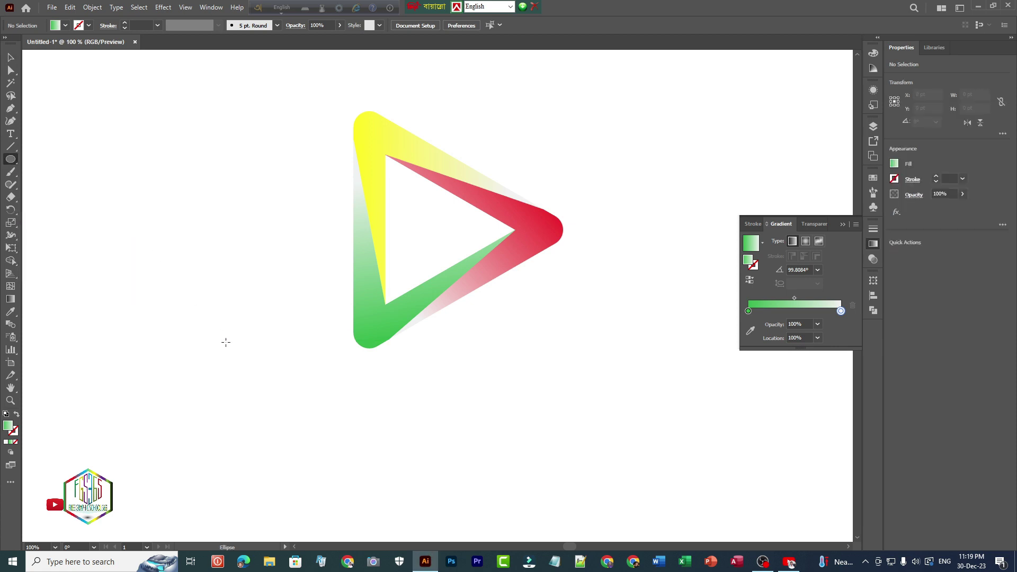
drag(213, 327, 263, 410)
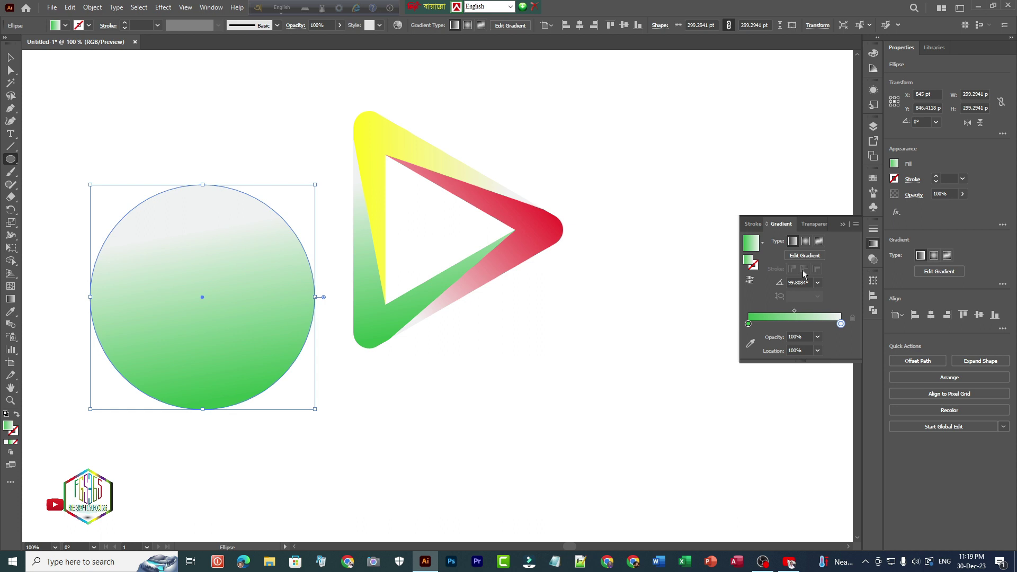
Fill the circle with the White, Black gradient preset, make it radial, and reverse it so black is at the centre
click(763, 243)
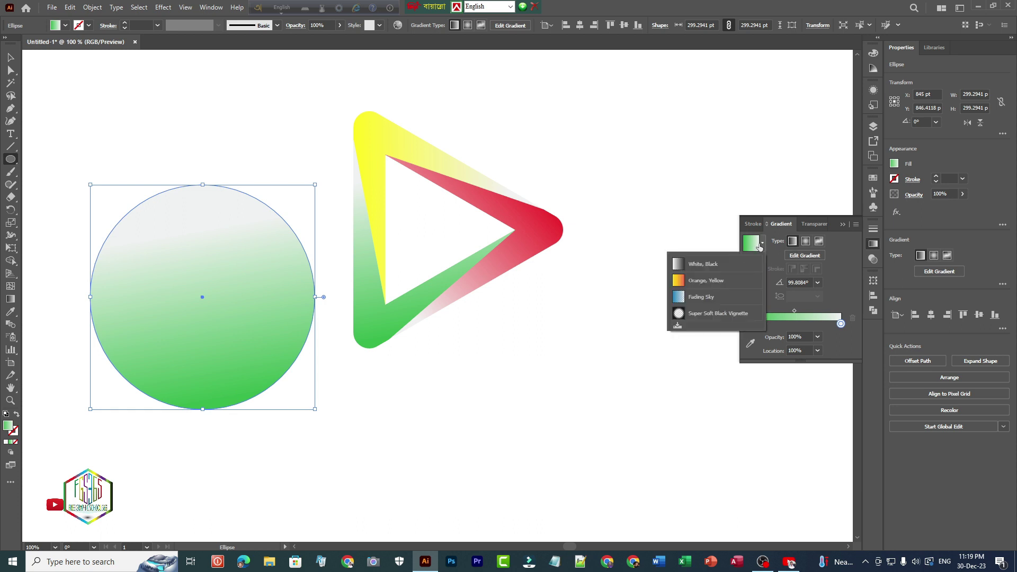
click(691, 265)
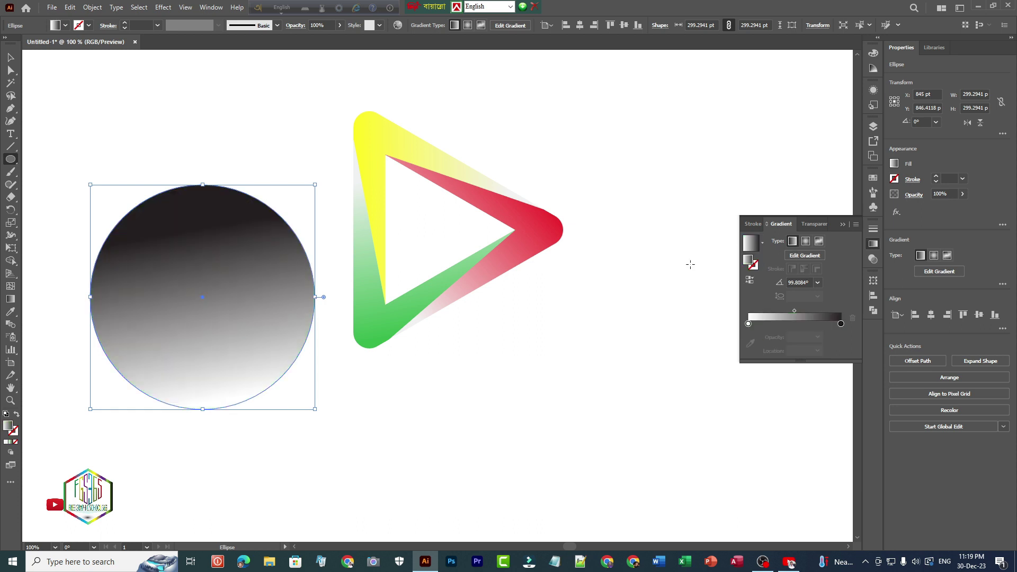
click(806, 242)
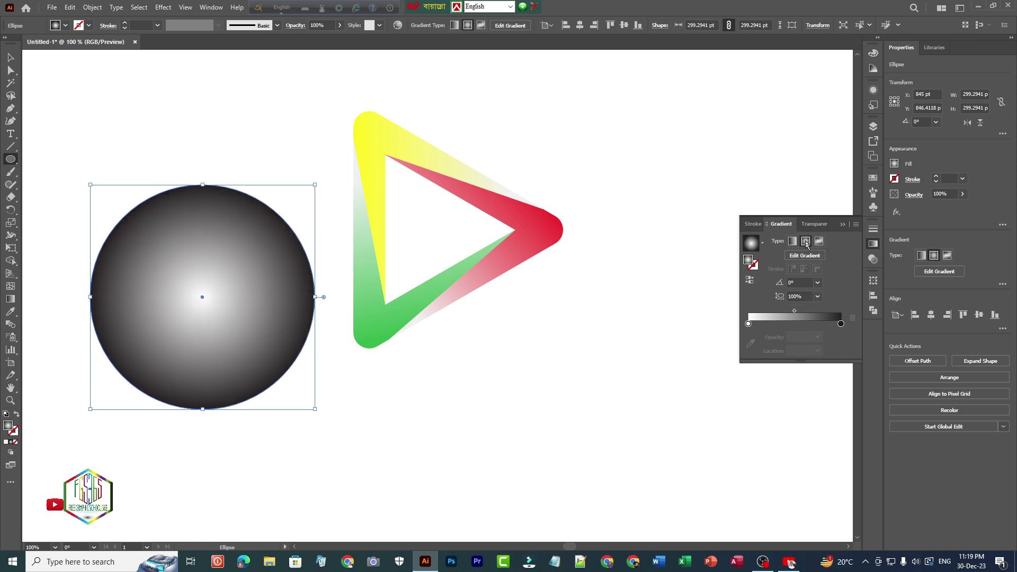
click(752, 282)
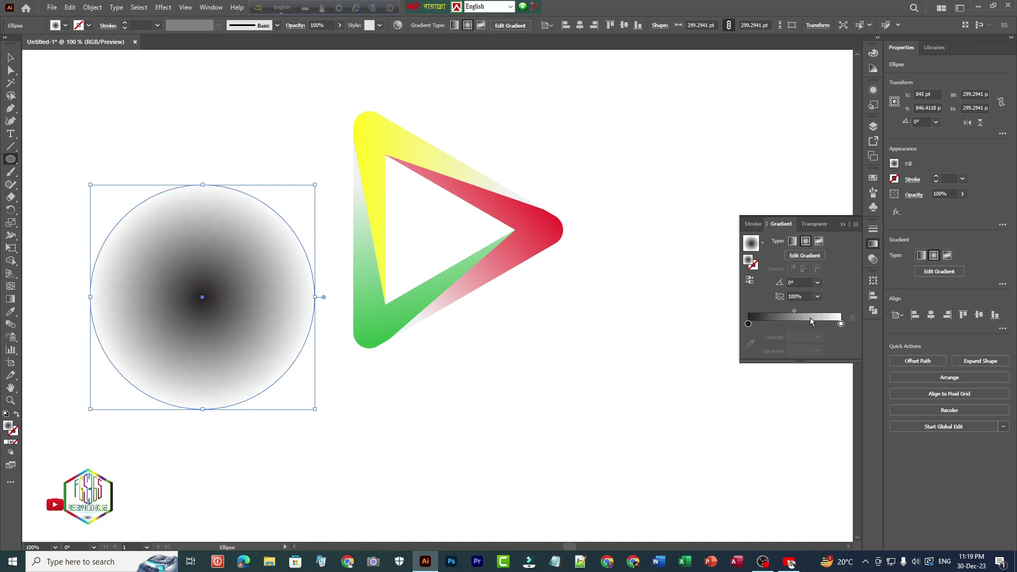
Set the white outer gradient stop's opacity to 0% and shift the gradient midpoint to about 34.4%
double_click(841, 324)
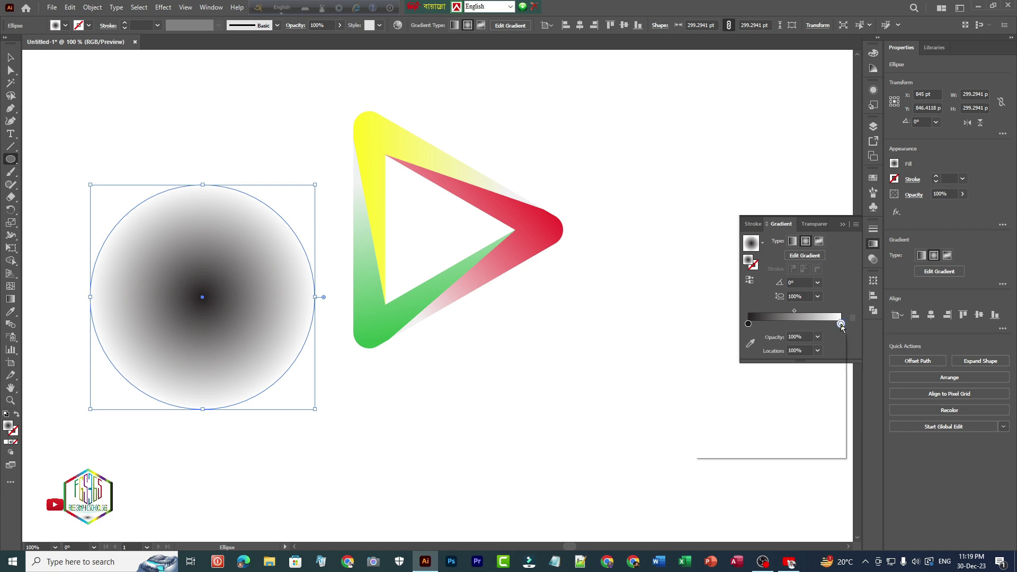
click(842, 325)
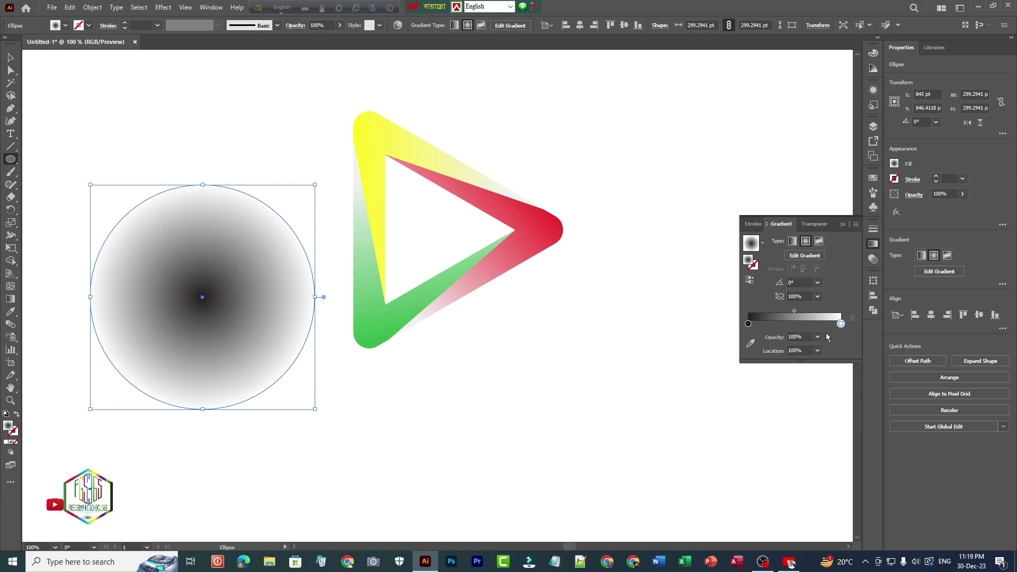
click(818, 338)
click(823, 349)
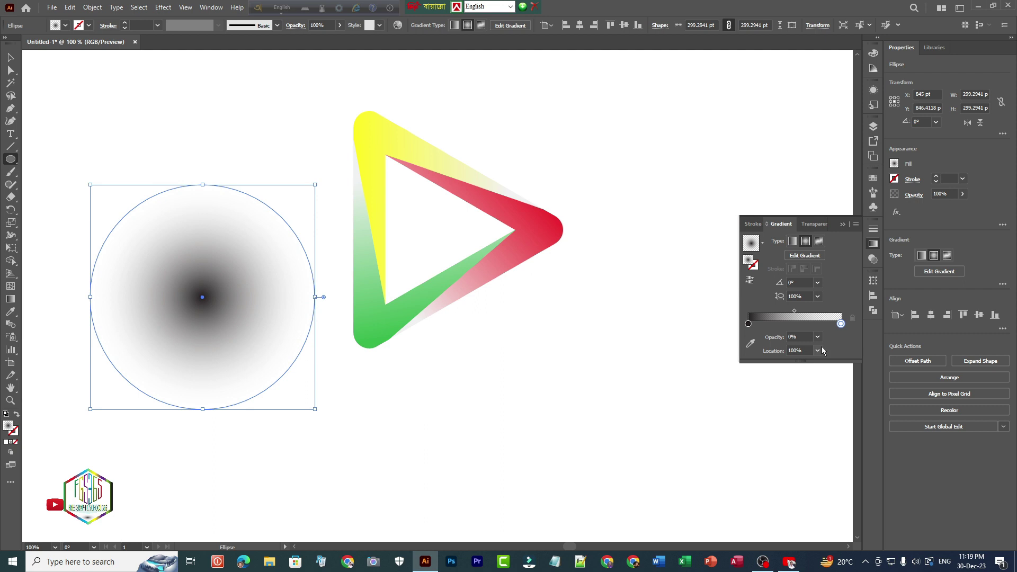
drag(795, 314, 780, 316)
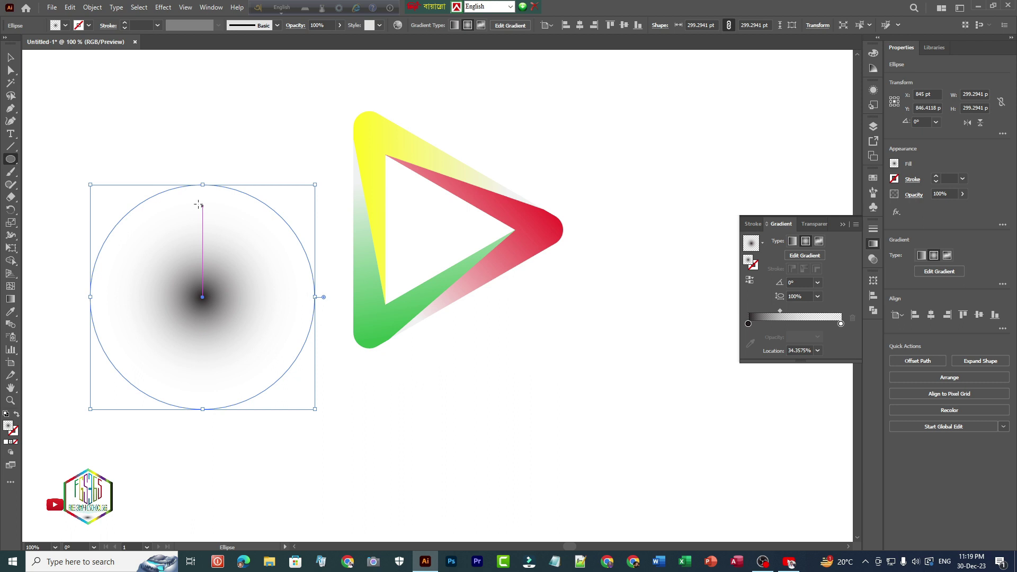
Flatten the circle to about 90 pt high, place it under the logo's lower corner as a shadow, and send it to back
click(8, 57)
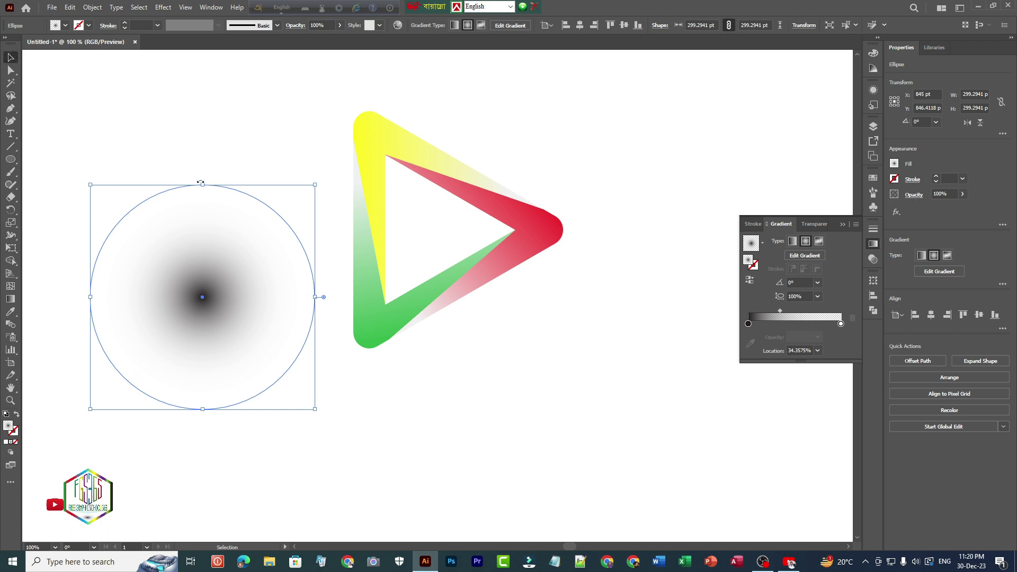
drag(202, 185, 374, 371)
right_click(385, 350)
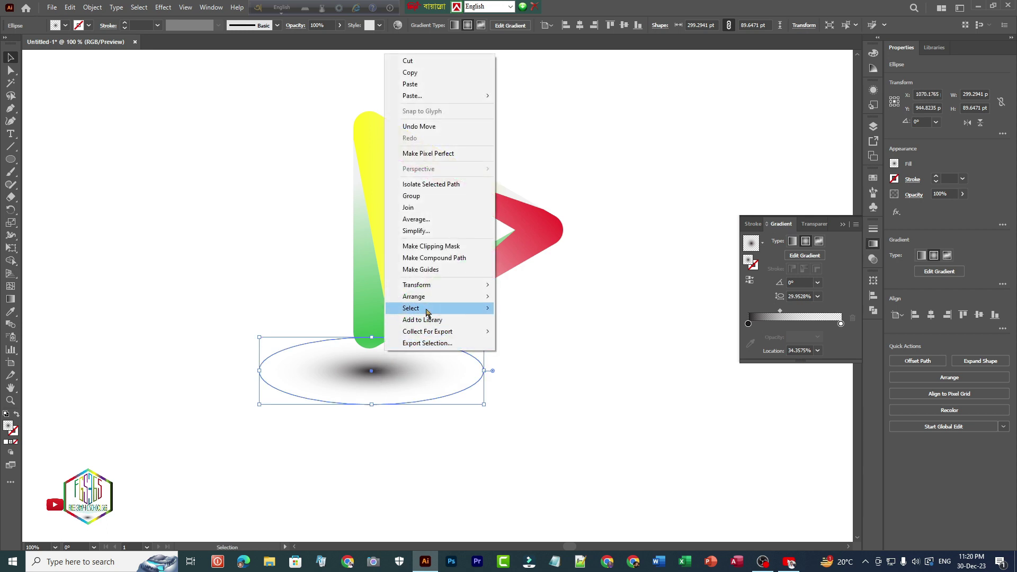
mouse_move(466, 298)
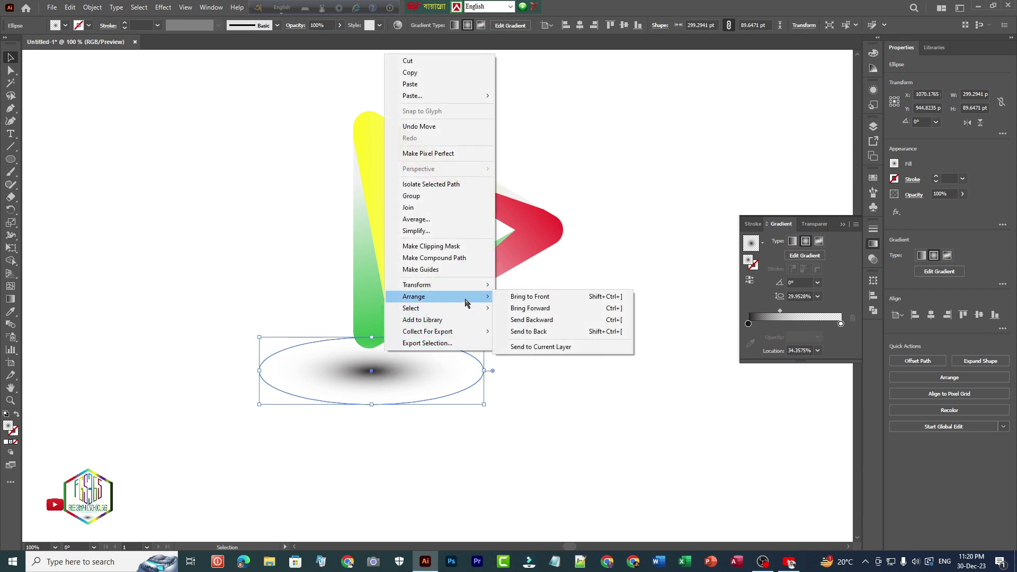
click(522, 331)
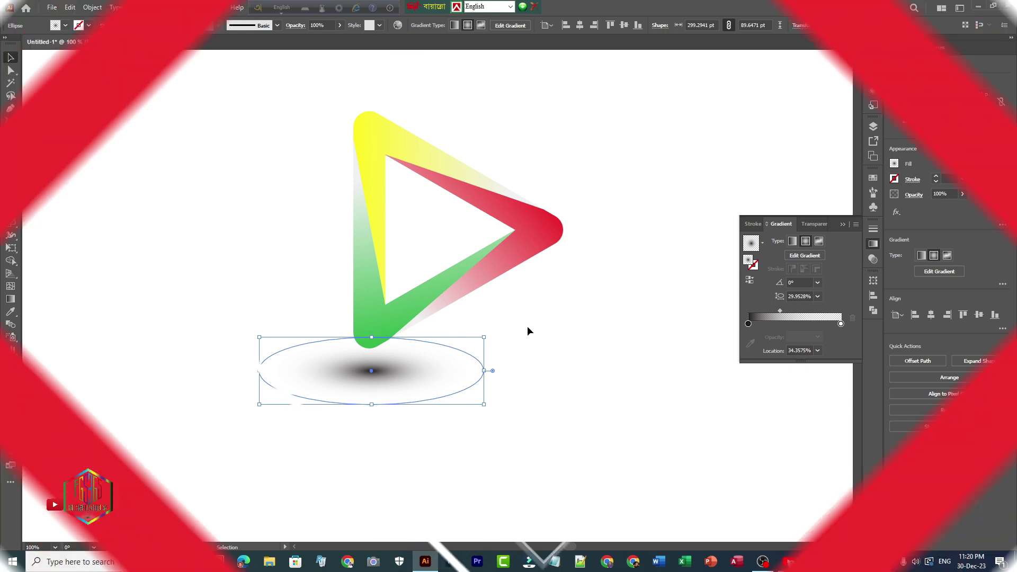
click(528, 327)
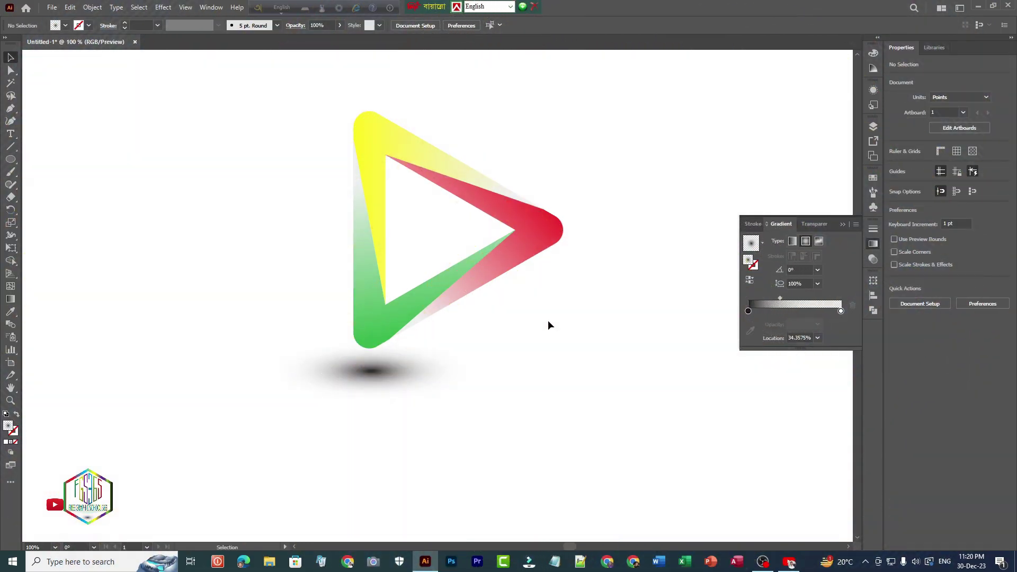